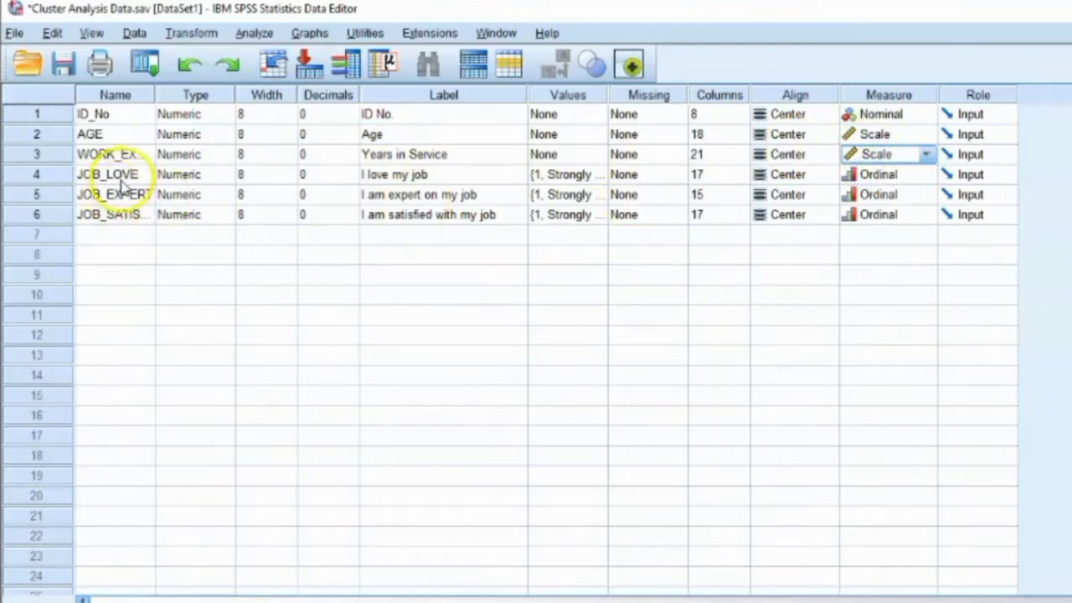
# Step: Review the value labels of the "I love my job" variable, from 1 to 5, and close them without changes
pyautogui.click(392, 175)
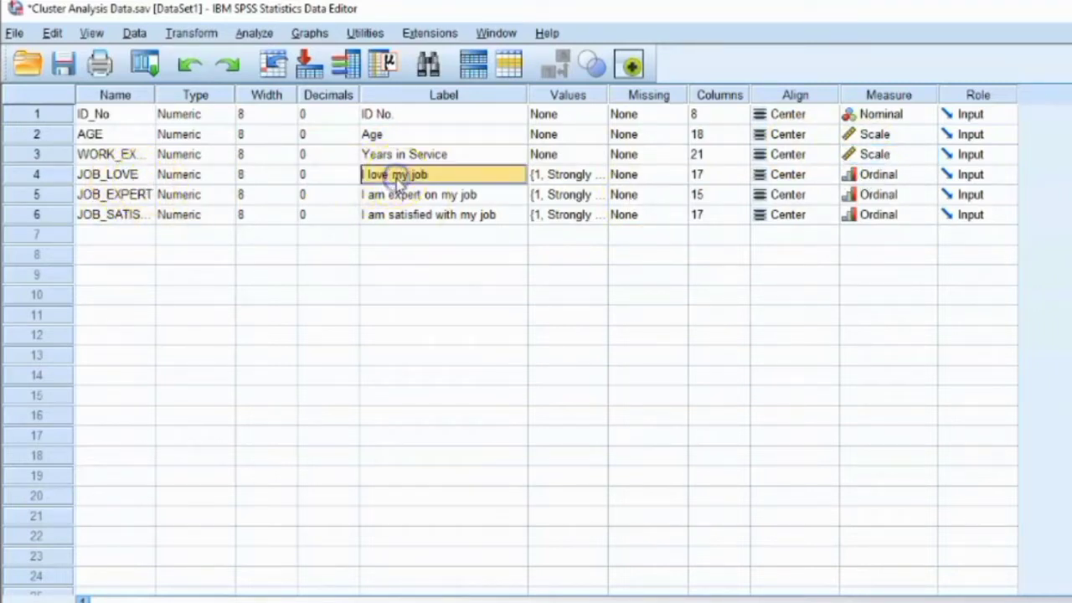
pyautogui.doubleClick(602, 175)
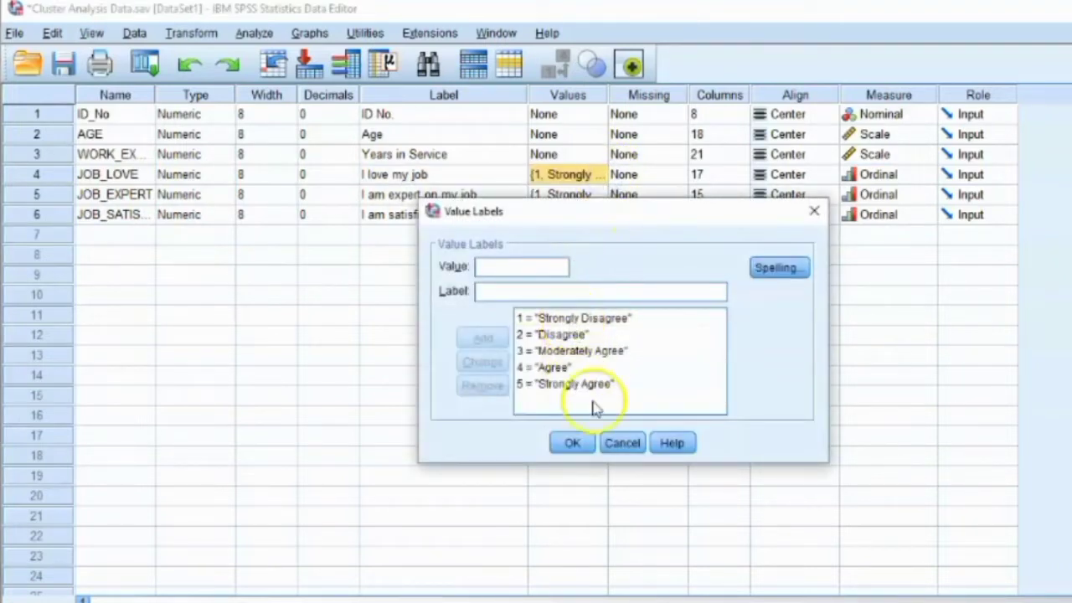
pyautogui.click(573, 317)
pyautogui.click(562, 383)
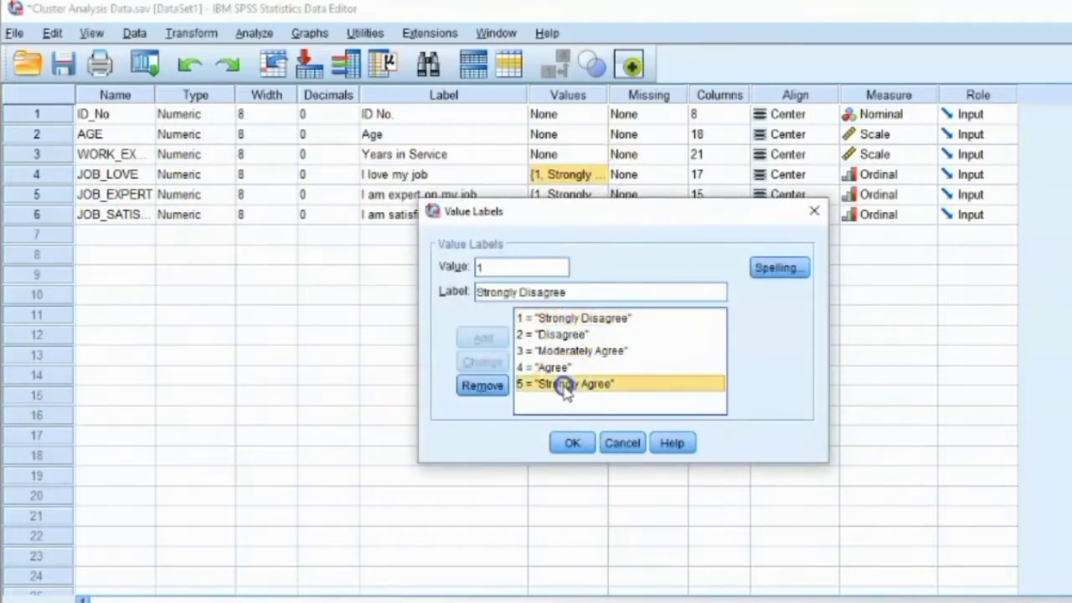
pyautogui.click(586, 444)
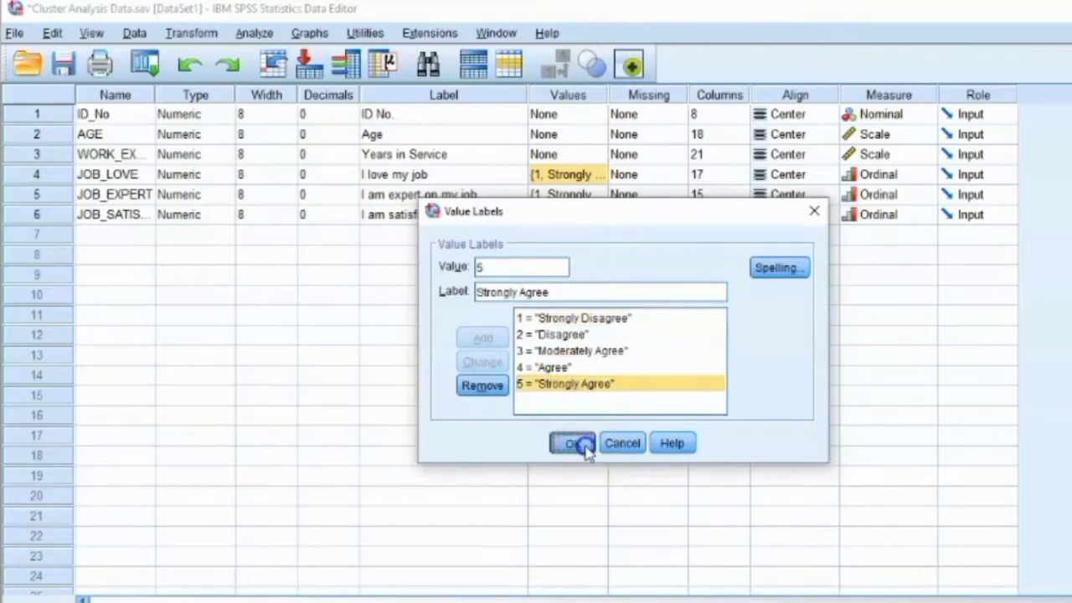
pyautogui.click(616, 441)
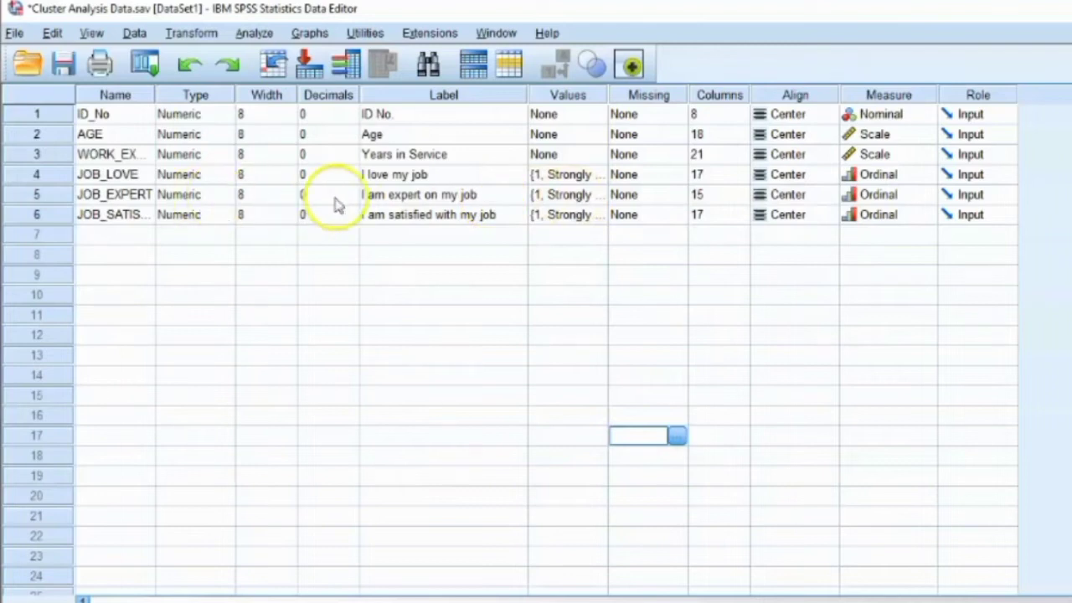
# Step: Check the labels of the expertise and satisfaction variables, the value labels of JOB_EXPERT, and the measurement levels of the job variables
pyautogui.click(369, 195)
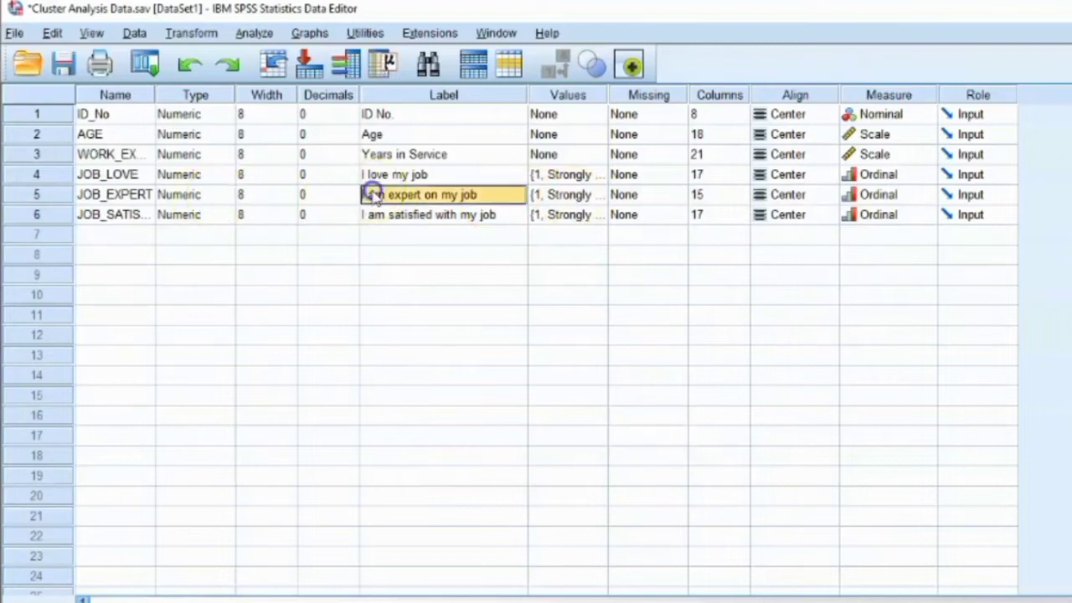
pyautogui.click(444, 216)
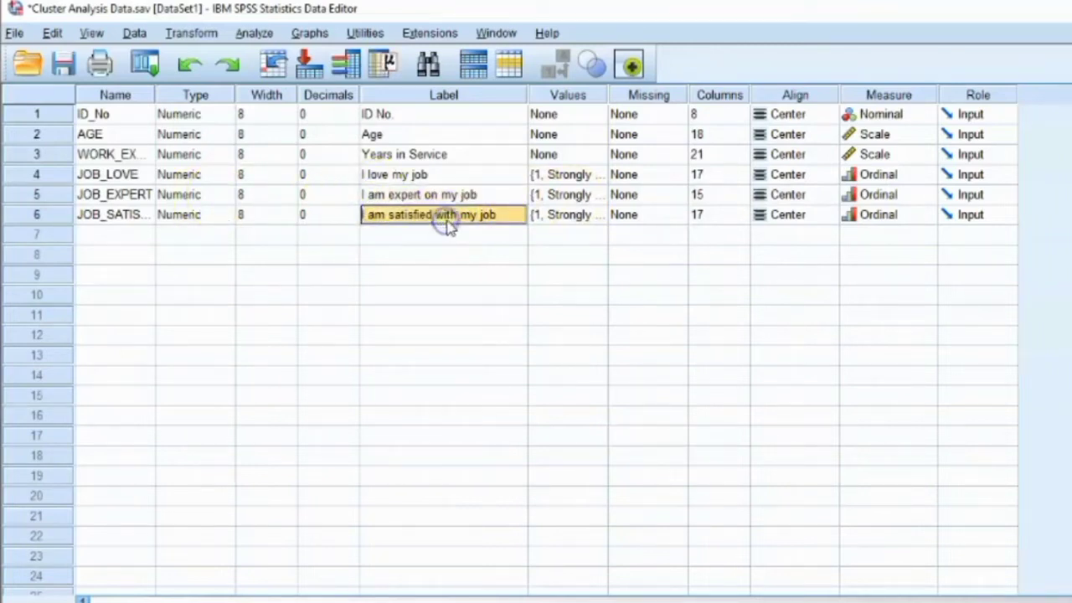
pyautogui.doubleClick(601, 196)
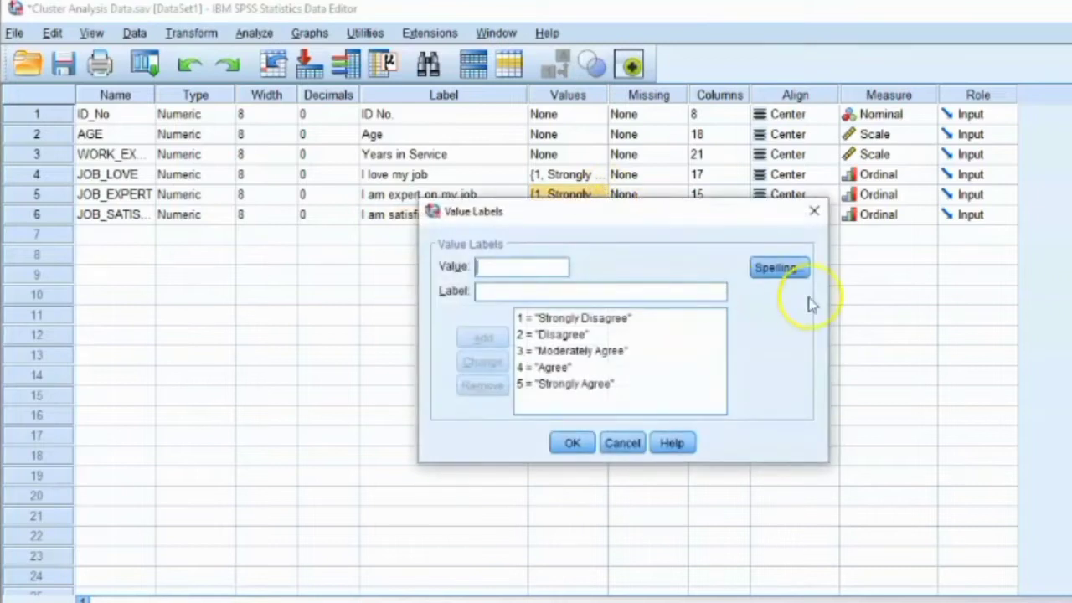
pyautogui.click(623, 448)
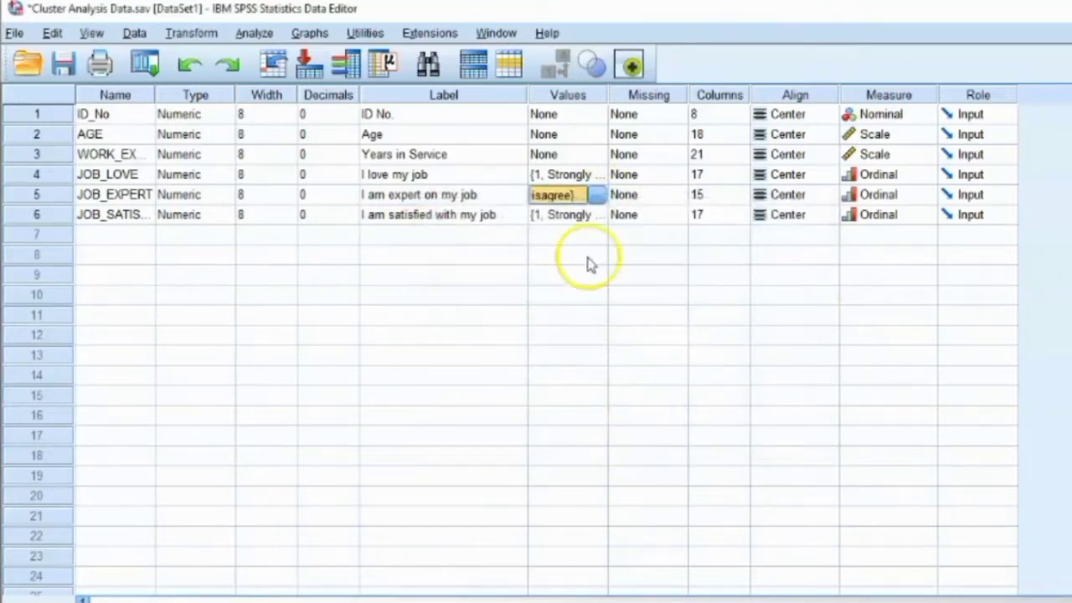
pyautogui.click(884, 174)
pyautogui.click(880, 212)
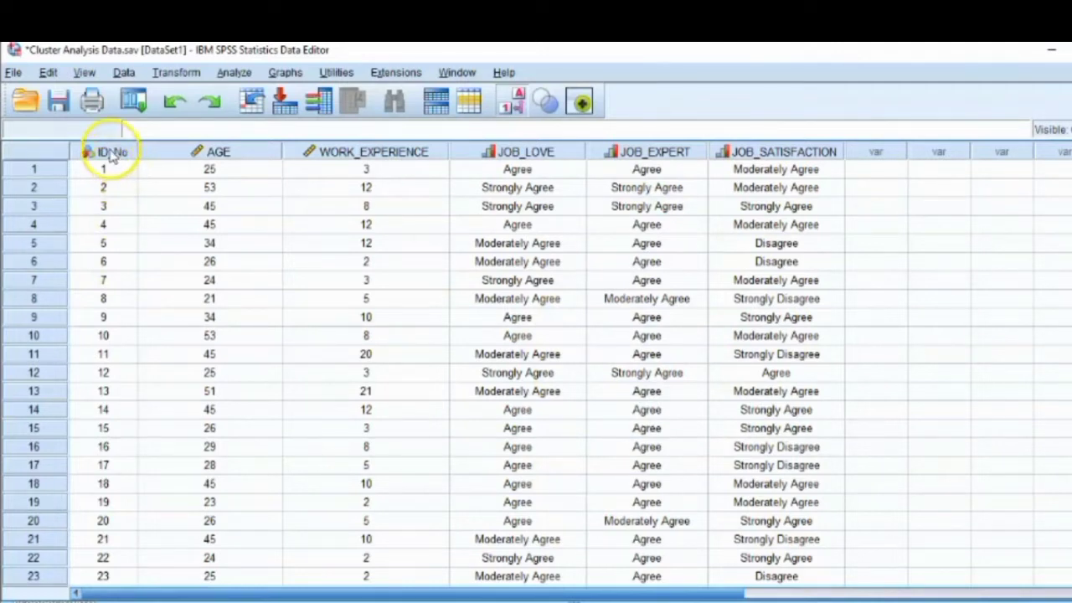
# Step: Examine the data columns one by one, from ID_No, AGE and WORK_EXPERIENCE through JOB_LOVE, JOB_EXPERT and JOB_SATISFACTION
pyautogui.click(111, 152)
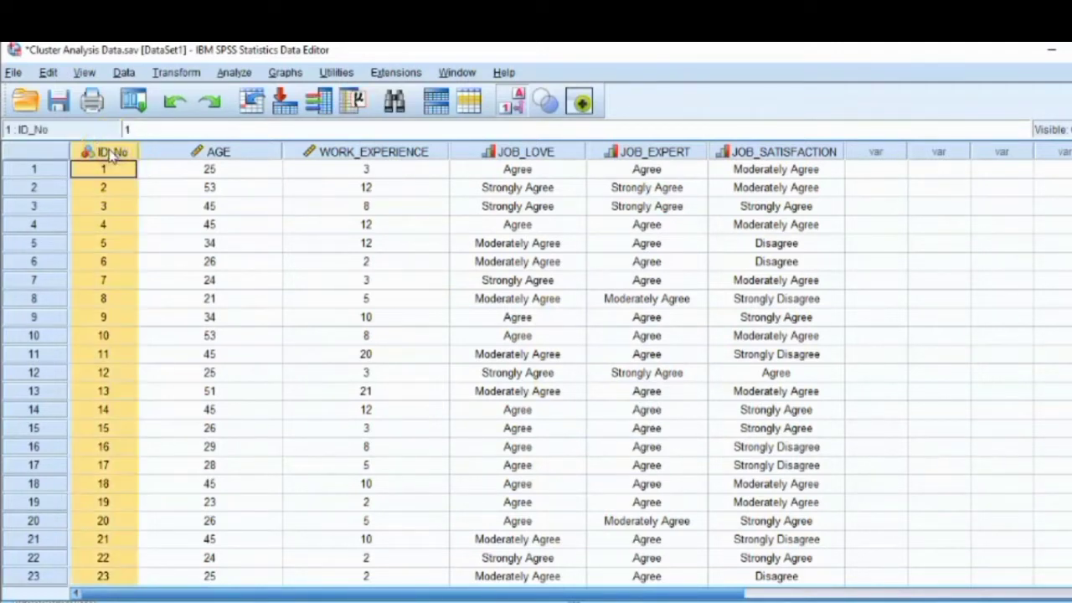
pyautogui.click(233, 151)
pyautogui.click(346, 150)
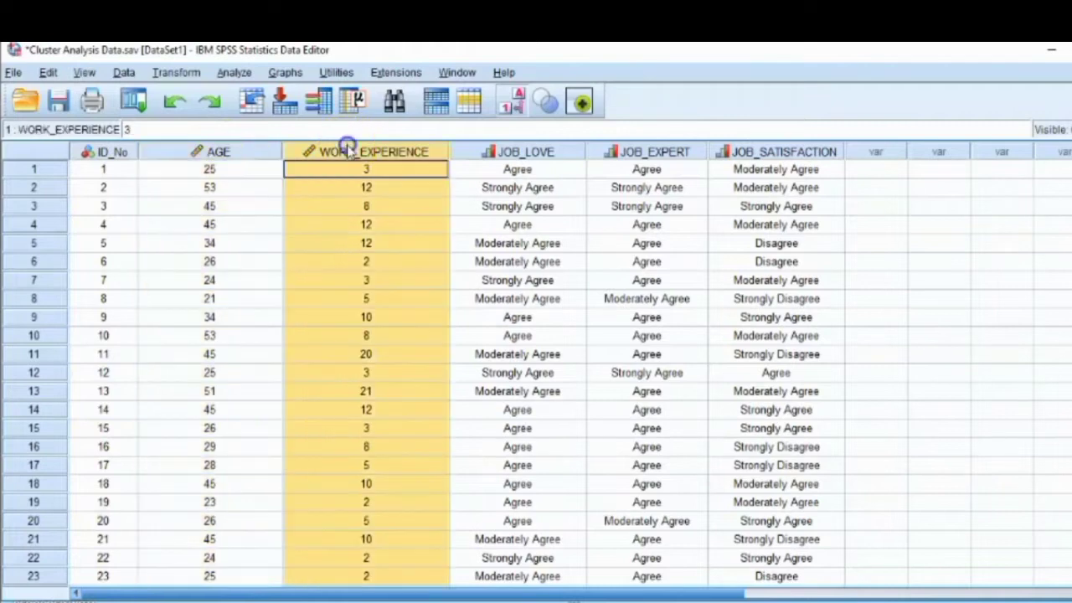
pyautogui.click(509, 152)
pyautogui.click(615, 151)
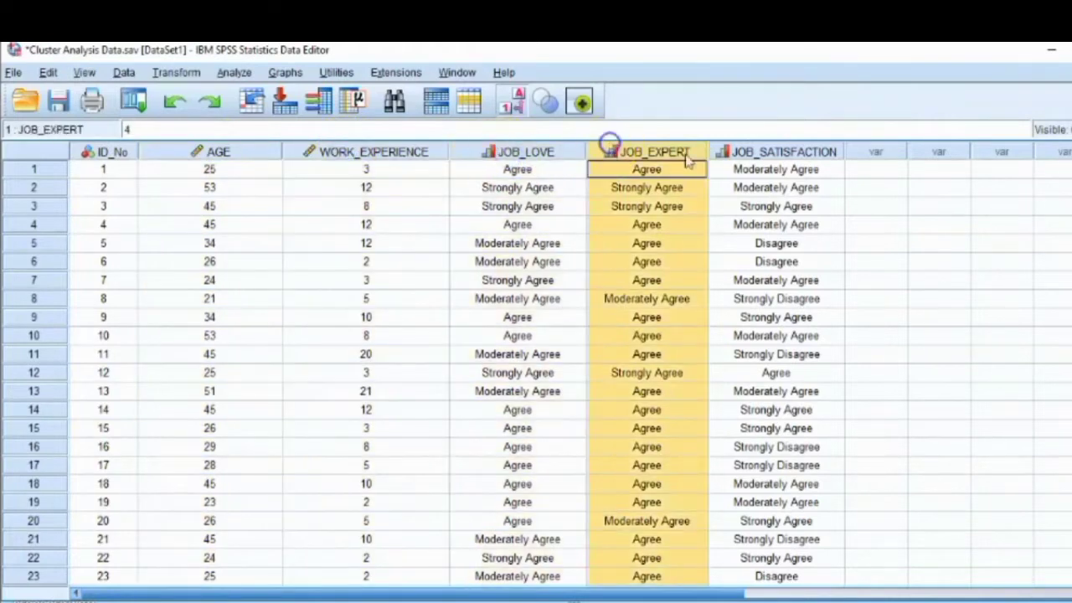
pyautogui.click(806, 151)
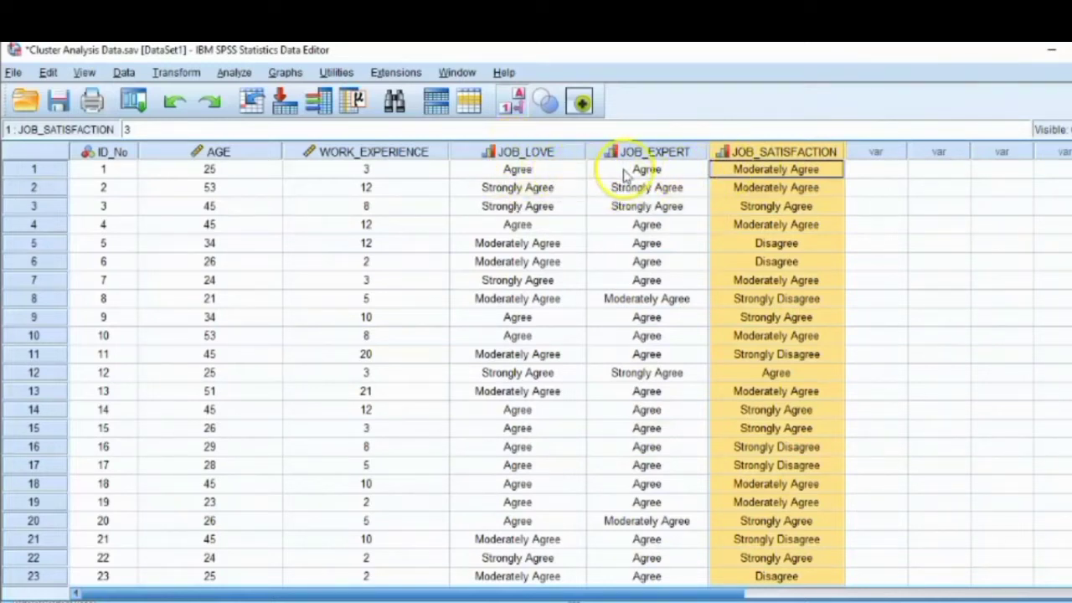
# Step: Switch the data display from value labels to numeric codes
pyautogui.click(514, 104)
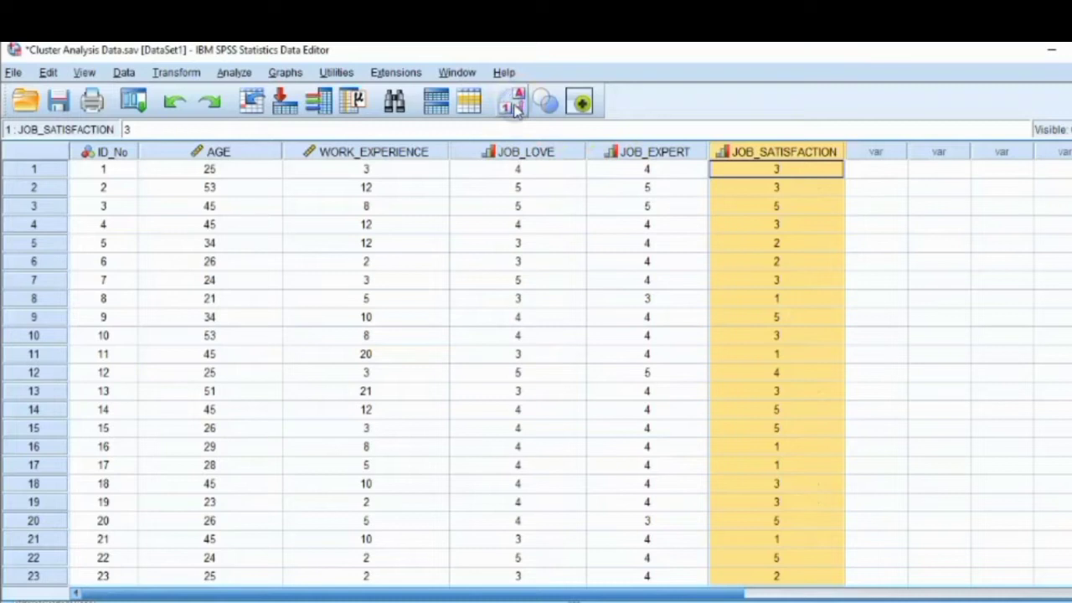
pyautogui.click(514, 104)
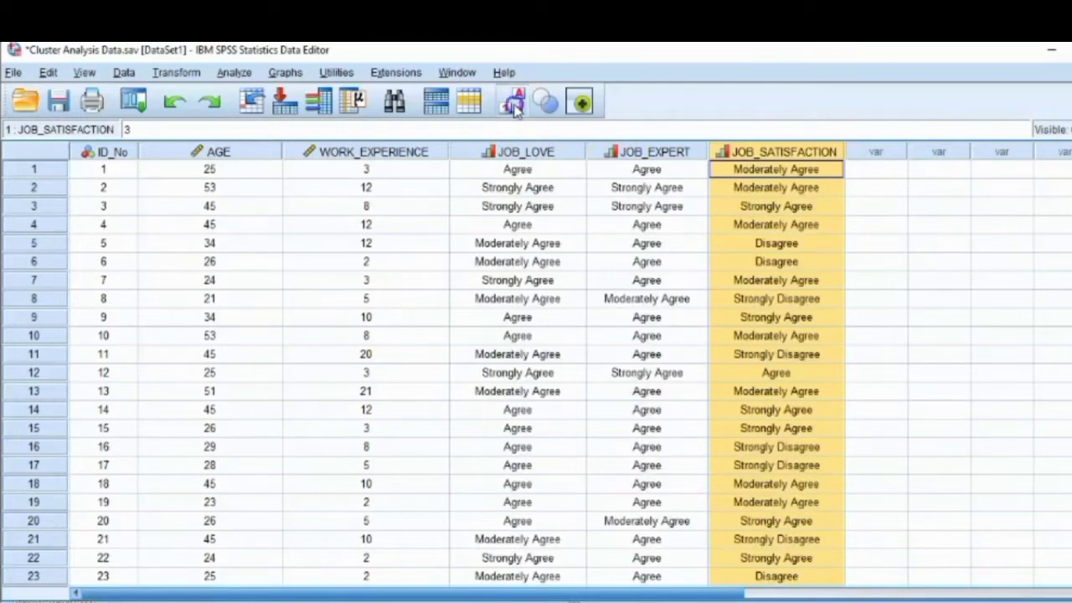
pyautogui.click(514, 104)
pyautogui.click(516, 103)
pyautogui.click(516, 103)
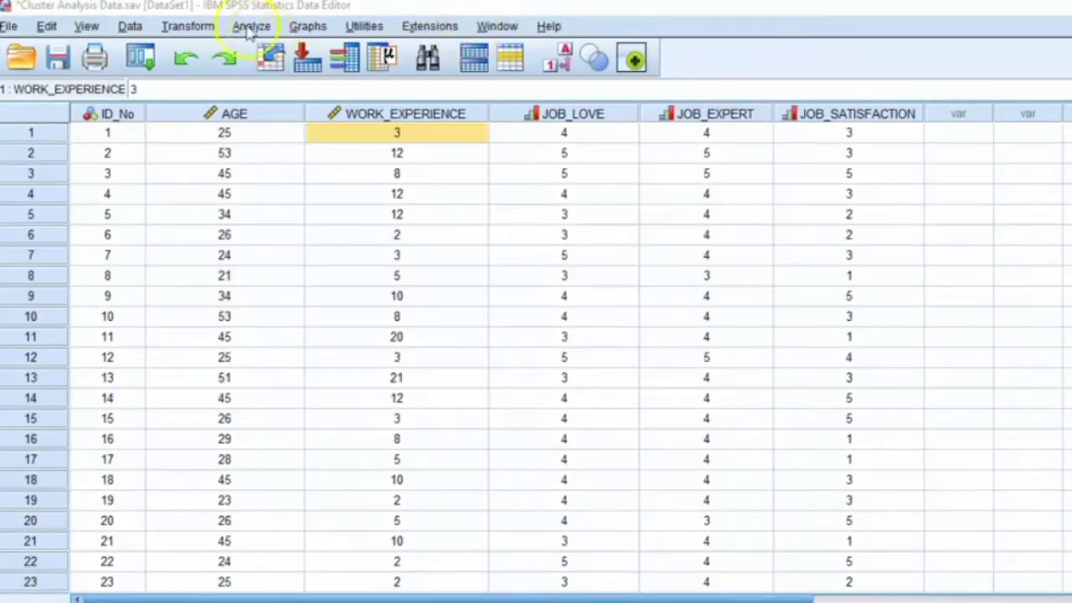
# Step: Start a Hierarchical Cluster analysis with age, years in service and the three job rating items as its variables
pyautogui.click(251, 28)
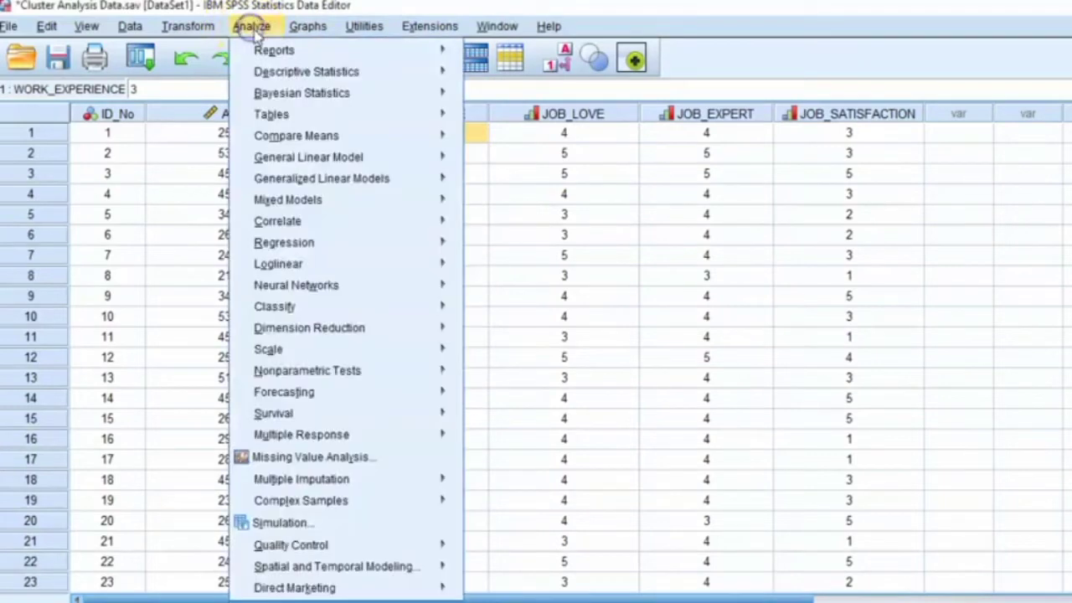
pyautogui.moveTo(287, 310)
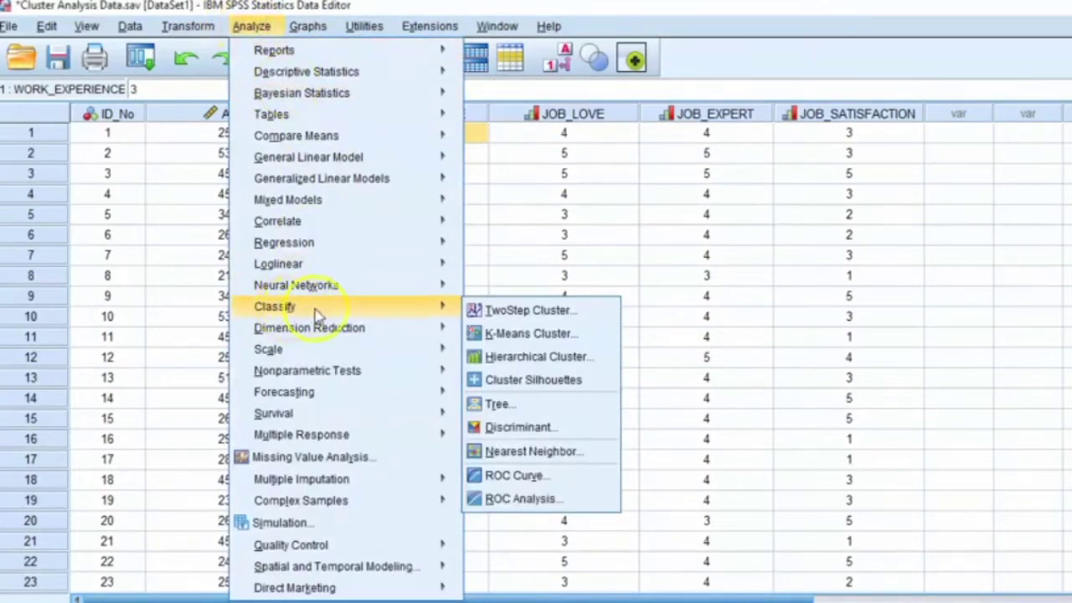
pyautogui.click(523, 357)
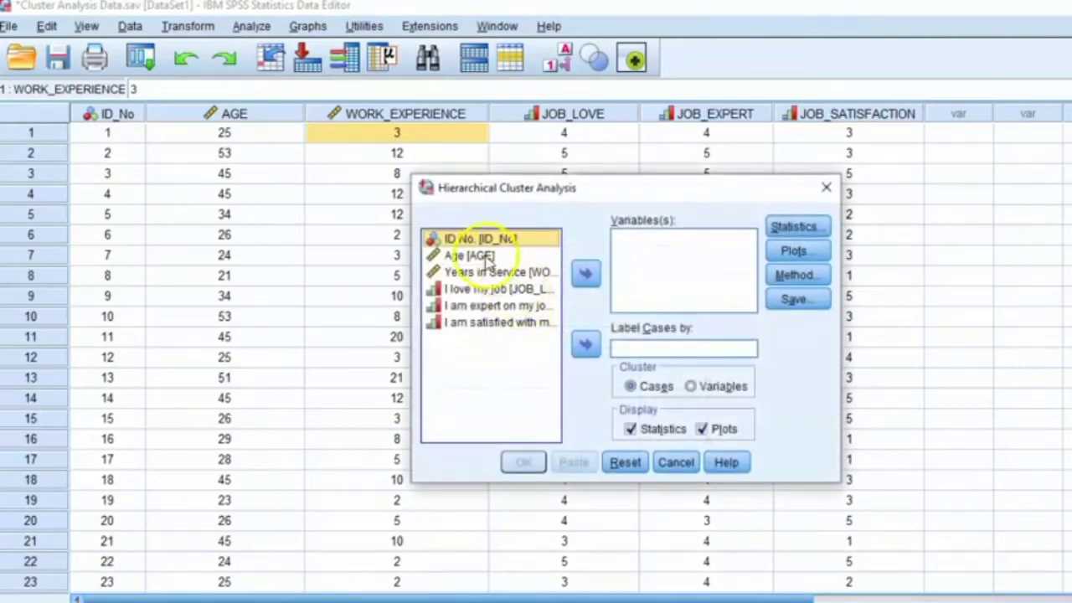
pyautogui.click(486, 257)
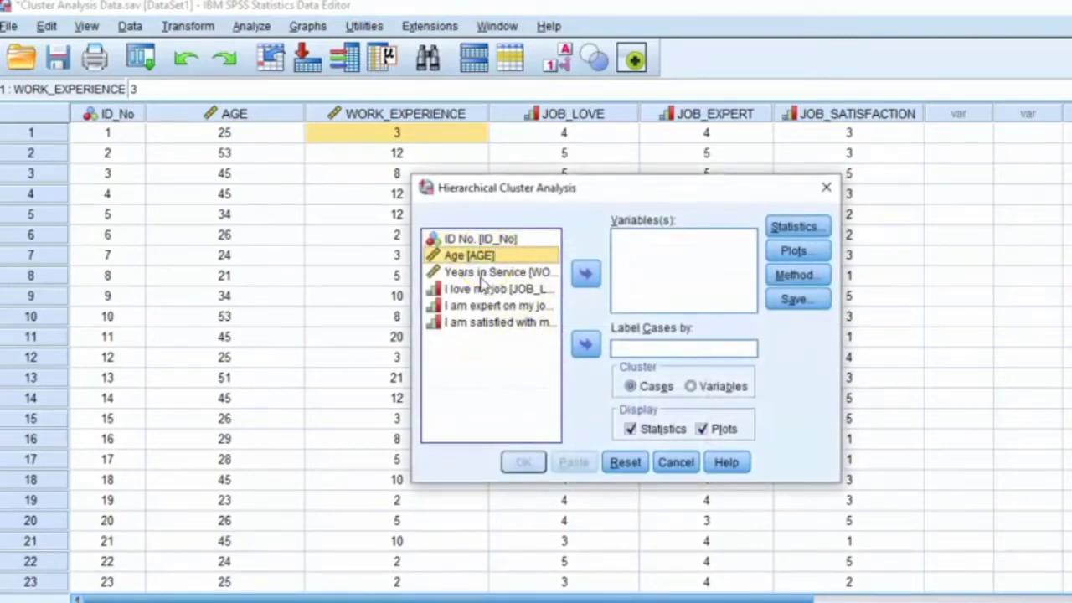
pyautogui.moveTo(483, 281); pyautogui.dragTo(478, 327)
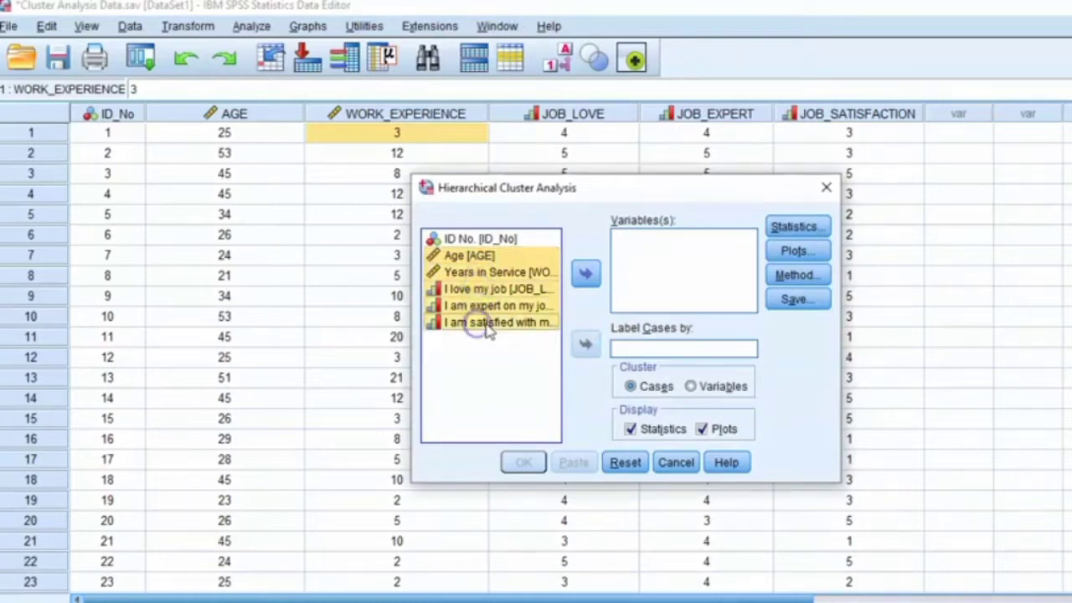
pyautogui.click(586, 272)
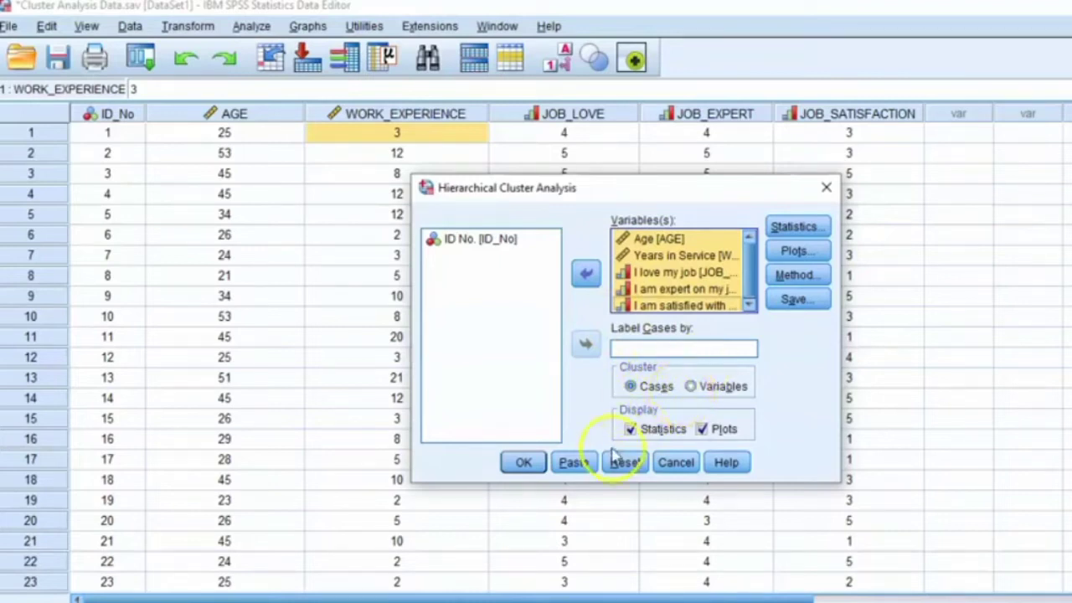
# Step: Keep clustering by cases with statistics displayed, including the agglomeration schedule and no cluster membership
pyautogui.click(631, 386)
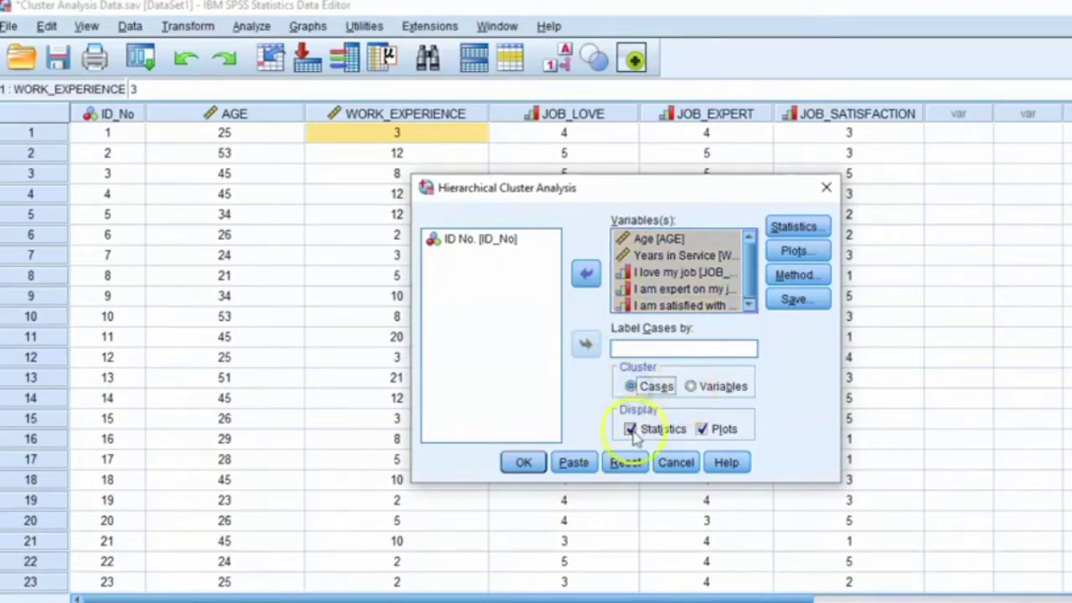
pyautogui.click(630, 428)
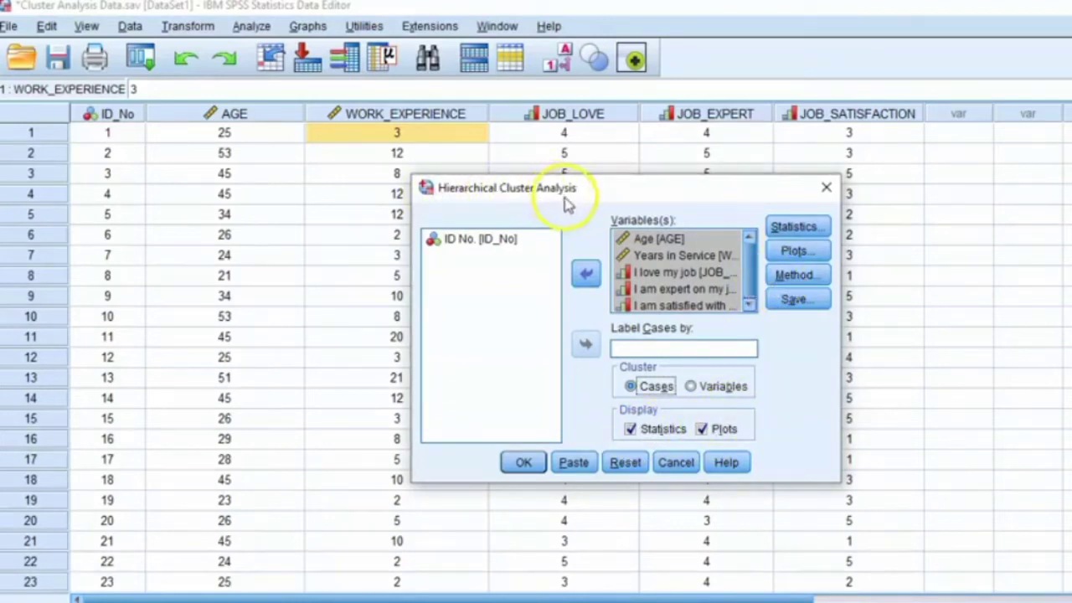
pyautogui.click(792, 230)
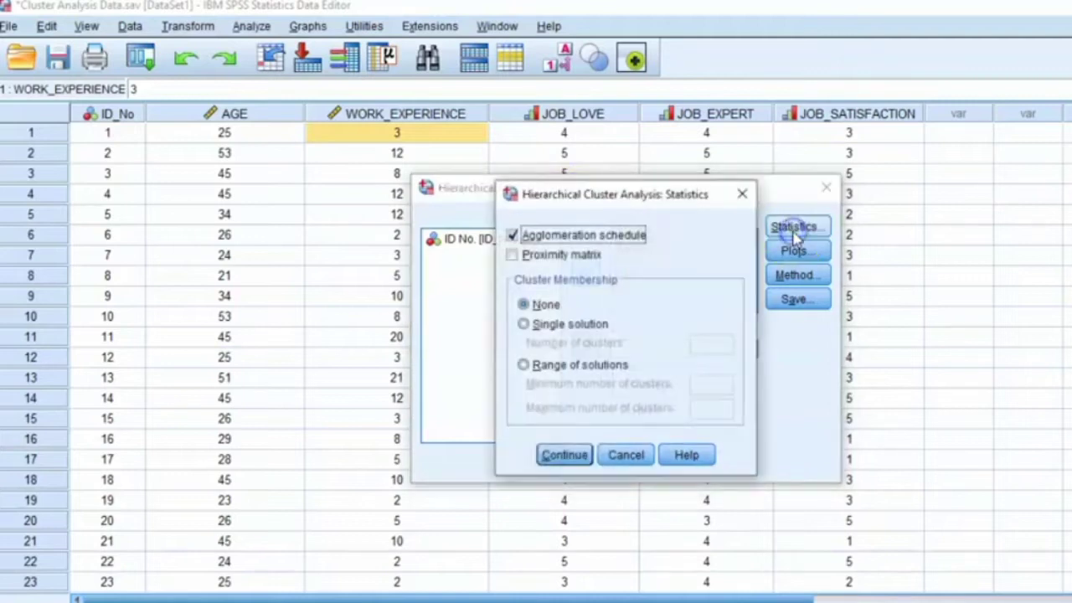
pyautogui.click(510, 236)
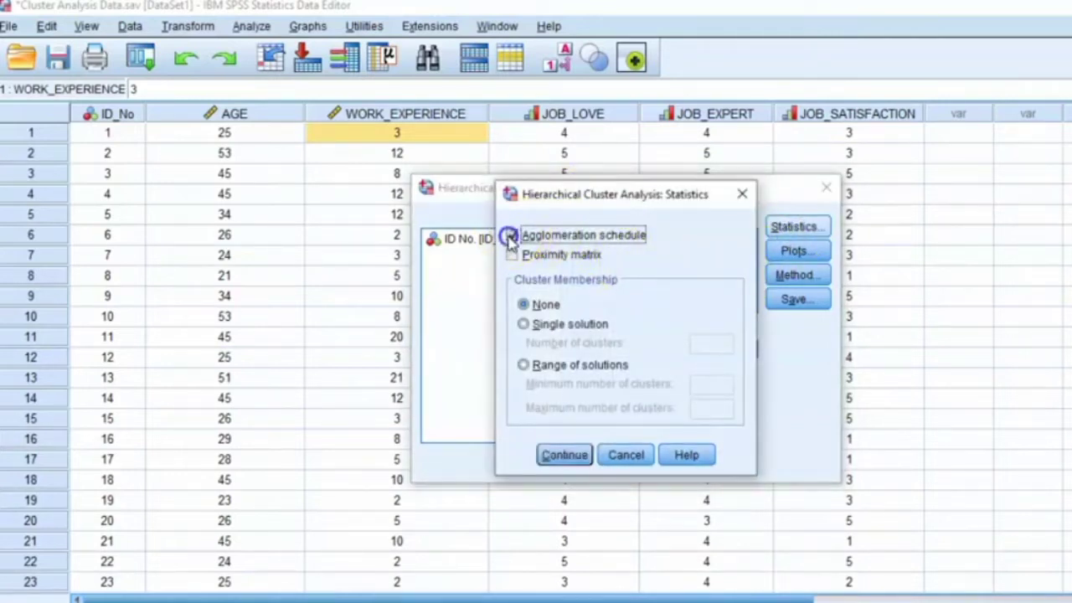
pyautogui.click(567, 459)
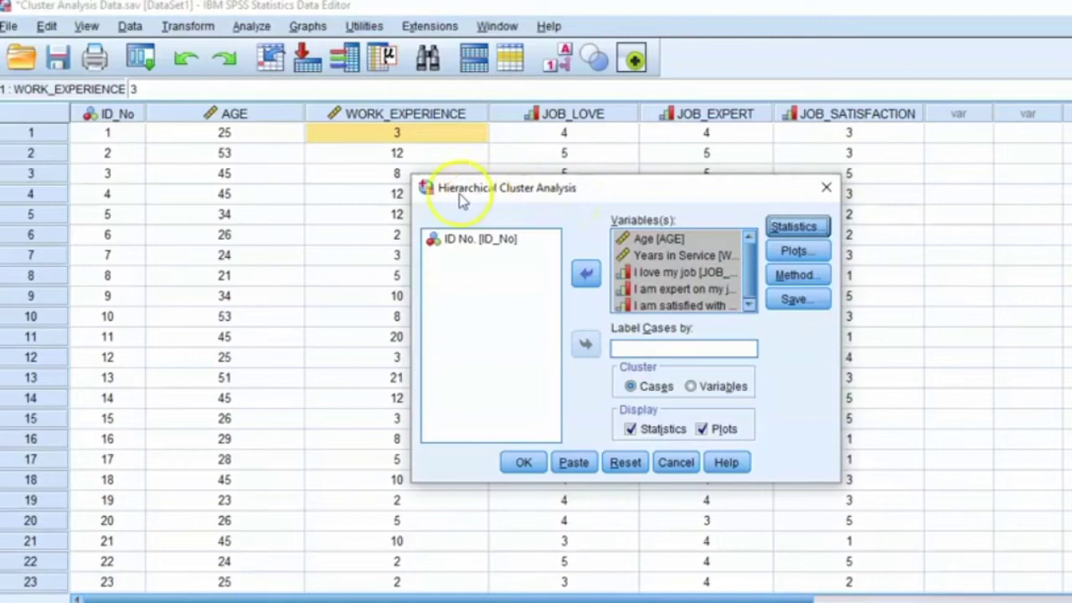
# Step: Enable the dendrogram in the plot options and turn off the display of plots for the analysis
pyautogui.click(797, 256)
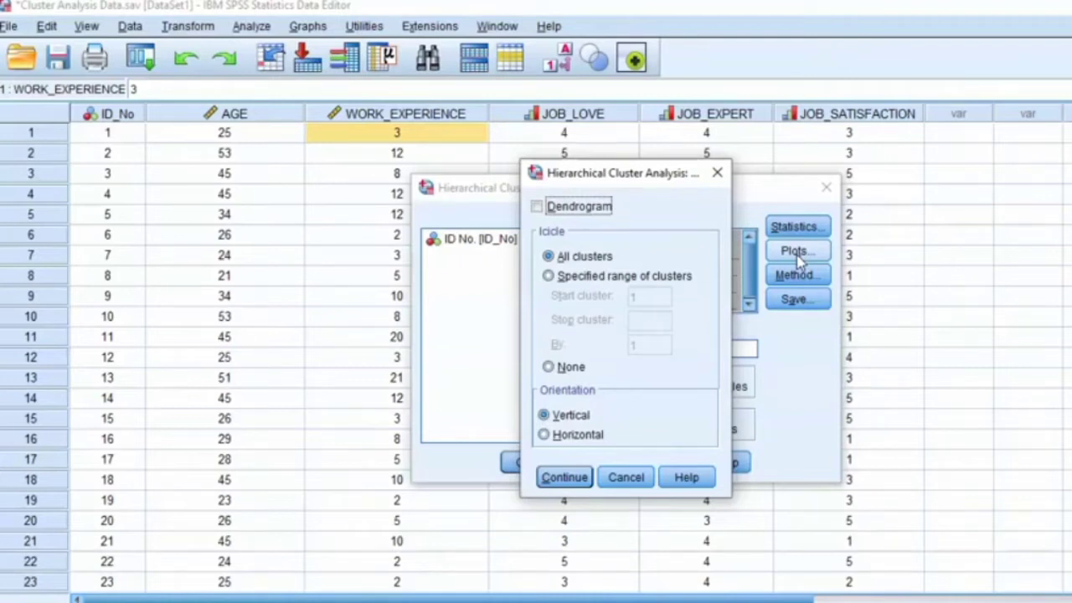
pyautogui.click(540, 208)
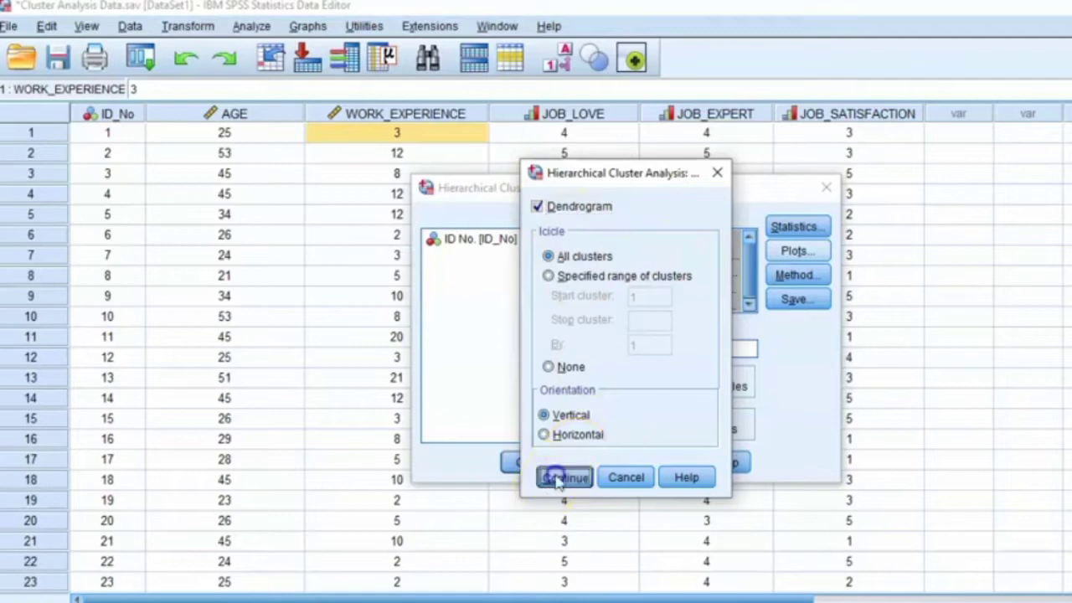
pyautogui.click(565, 477)
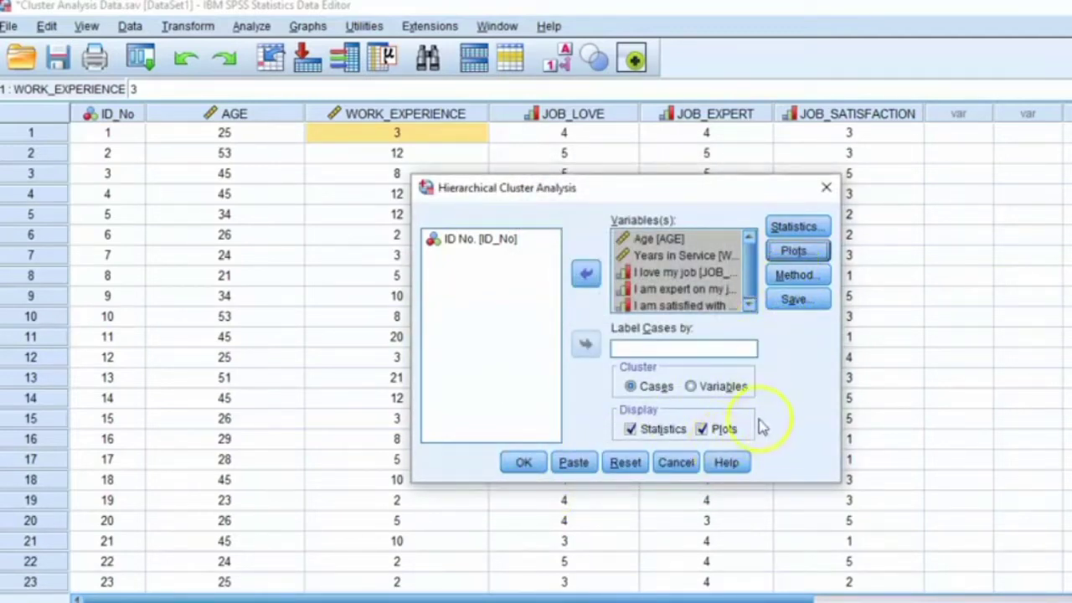
pyautogui.click(701, 430)
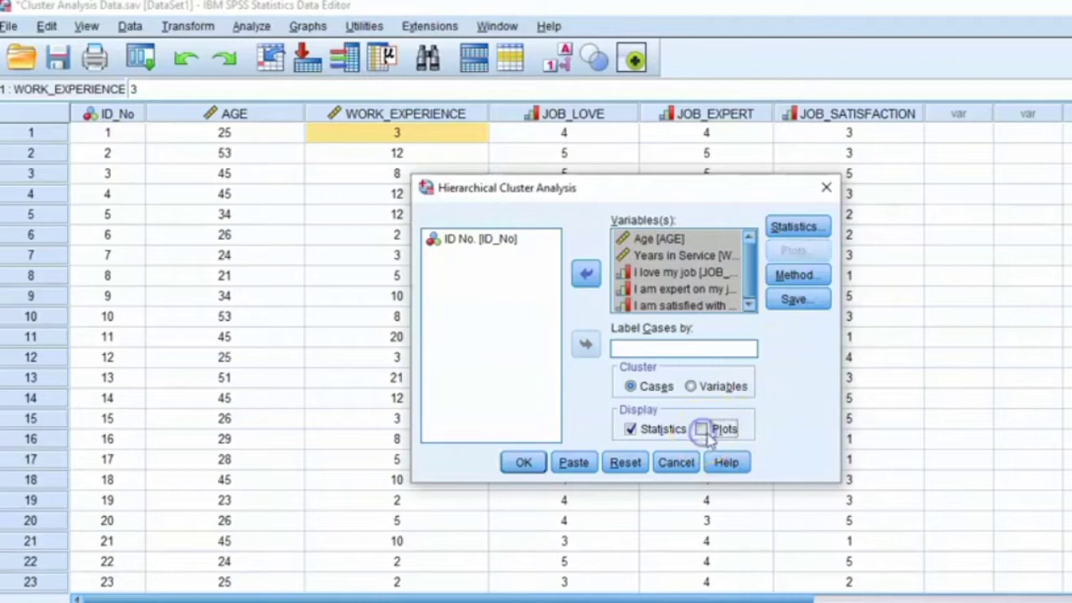
# Step: Set the cluster method to Ward's method with squared Euclidean distance as the interval measure
pyautogui.click(800, 277)
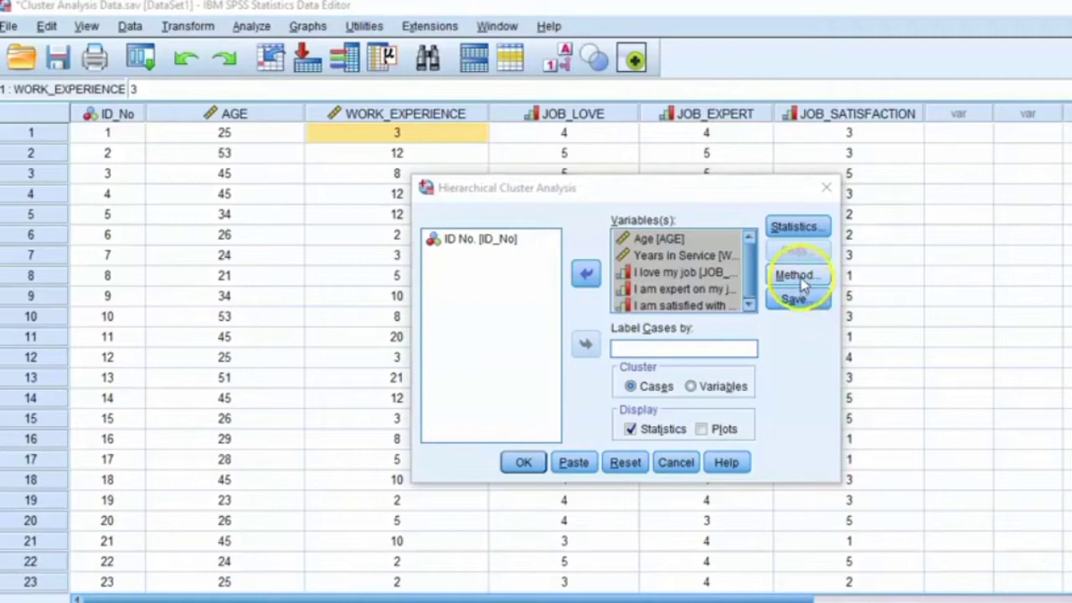
pyautogui.click(800, 276)
pyautogui.click(807, 192)
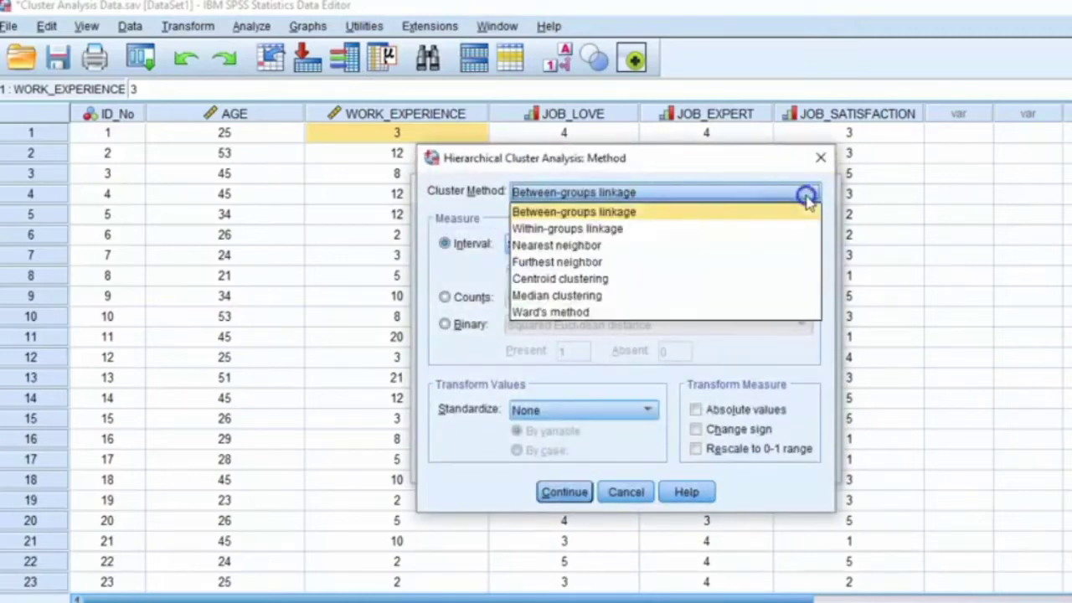
pyautogui.click(605, 312)
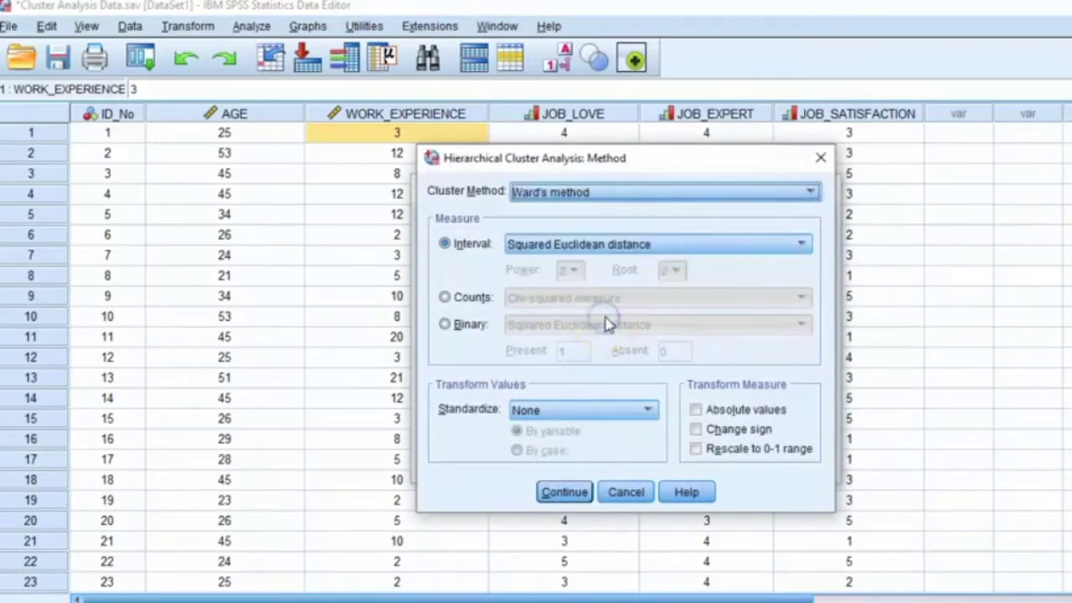
pyautogui.click(804, 246)
pyautogui.click(649, 280)
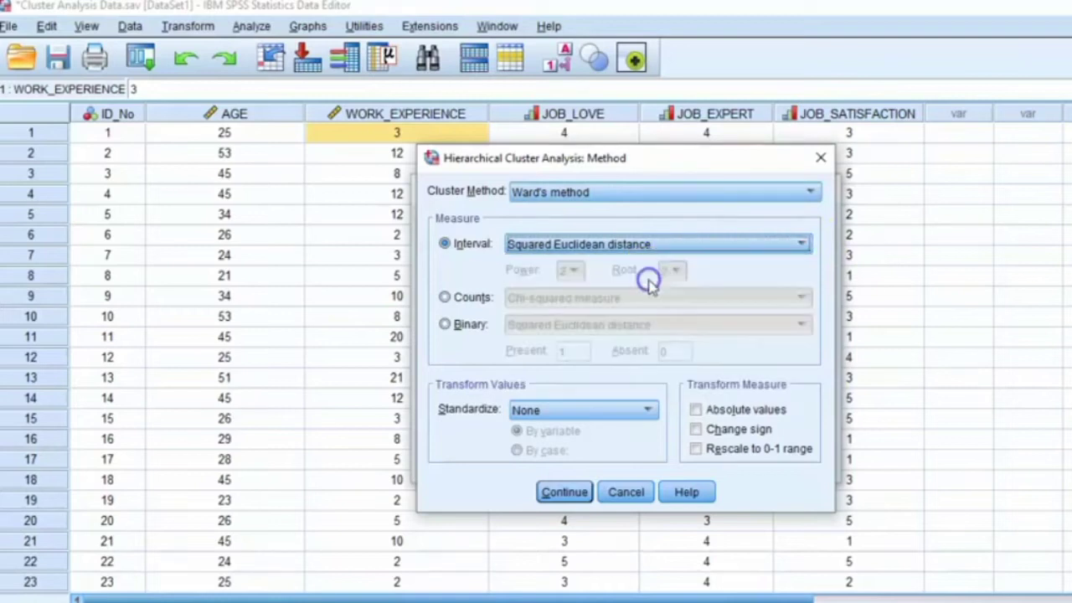
pyautogui.click(564, 492)
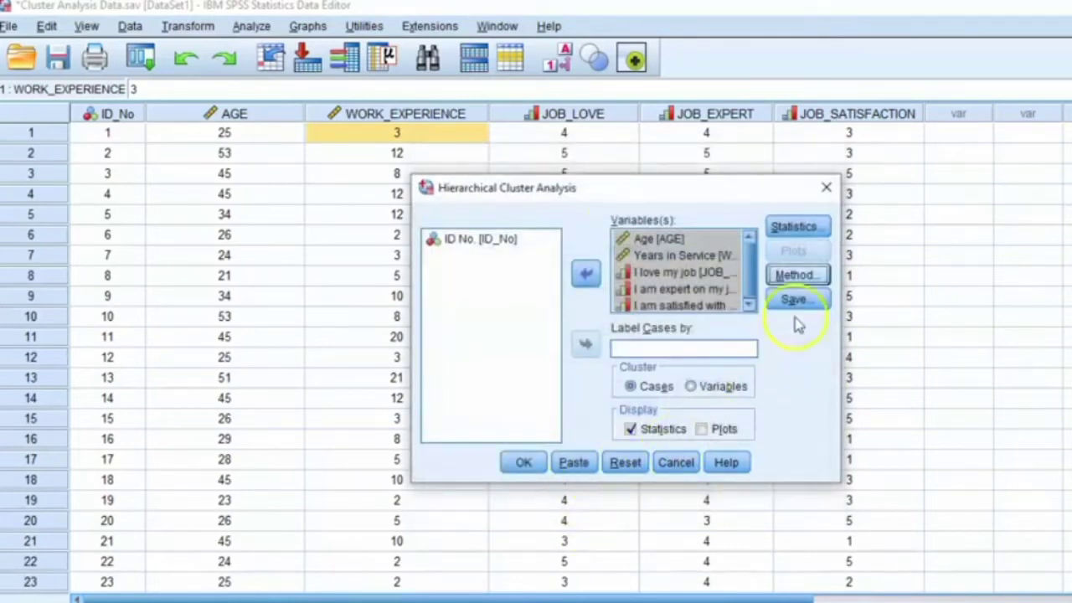
pyautogui.click(455, 190)
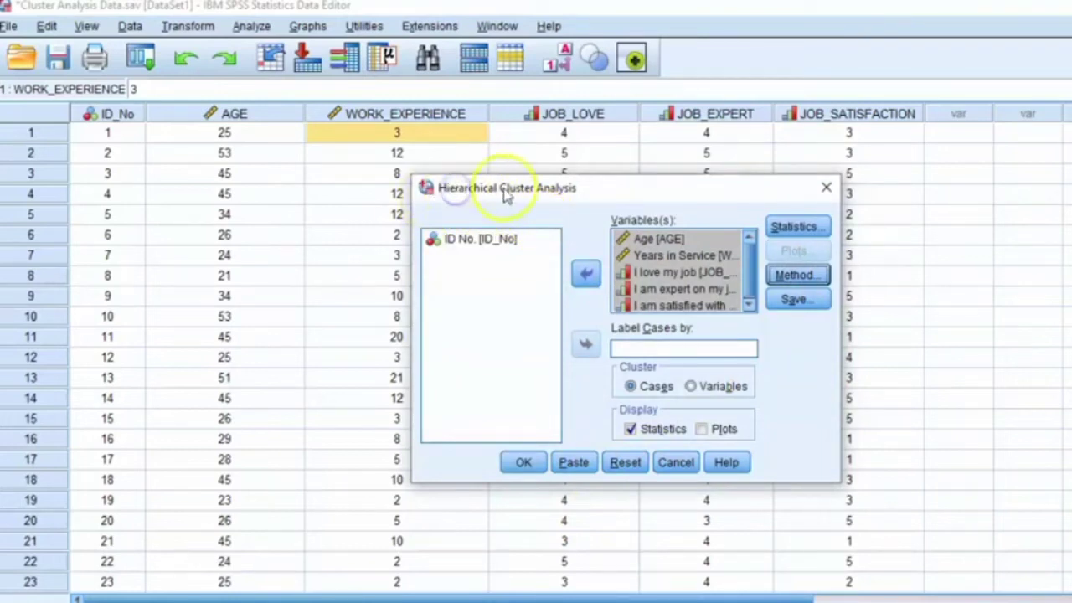
pyautogui.click(795, 301)
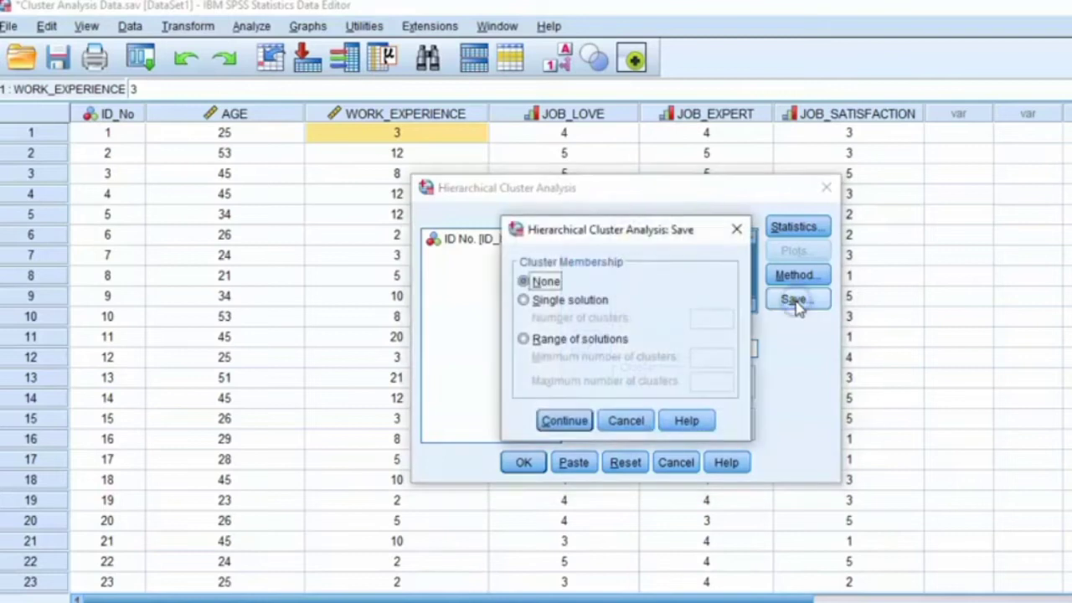
pyautogui.click(524, 301)
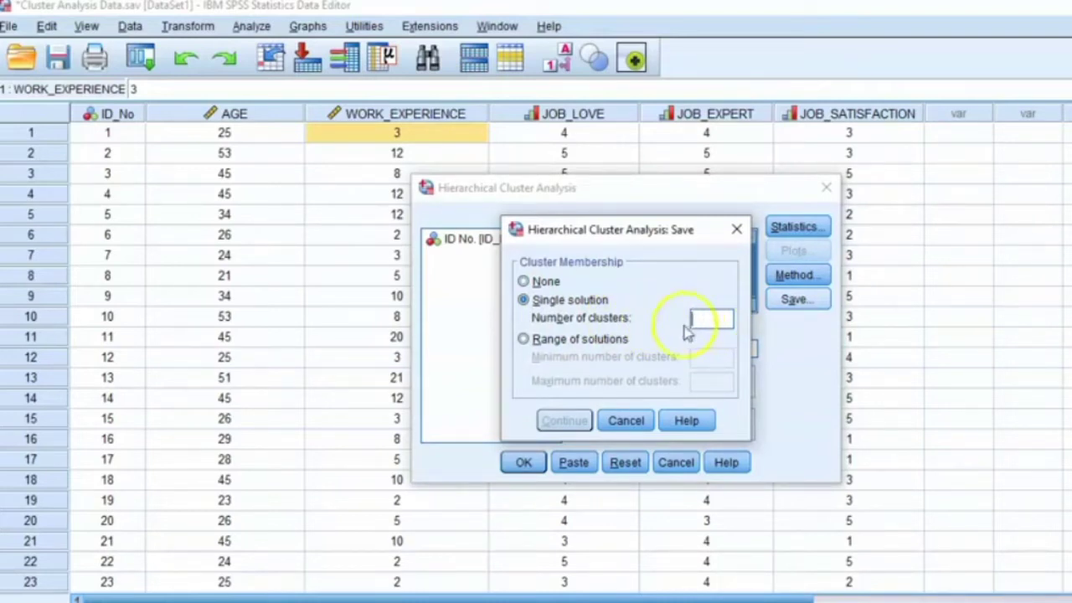
pyautogui.click(523, 281)
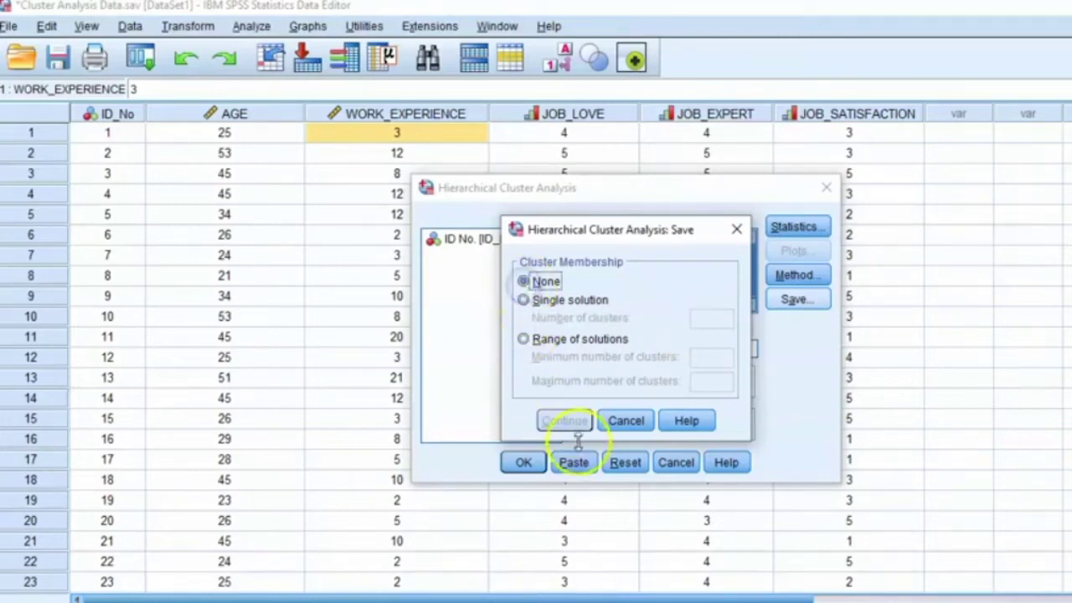
pyautogui.click(625, 421)
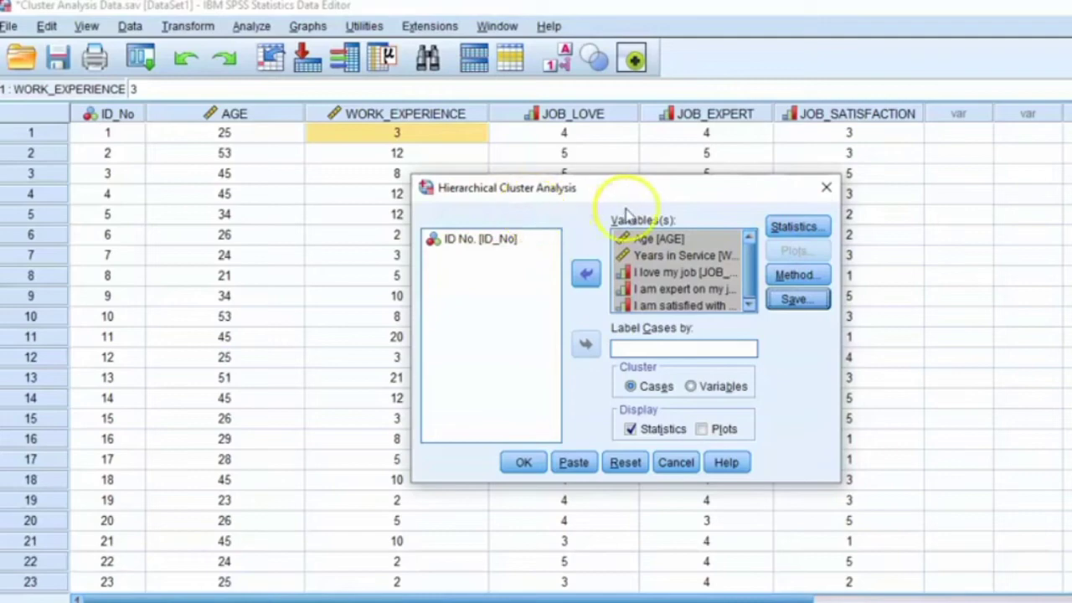
# Step: Run the hierarchical cluster analysis and examine the case processing summary and the agglomeration schedule through its final stages
pyautogui.click(523, 463)
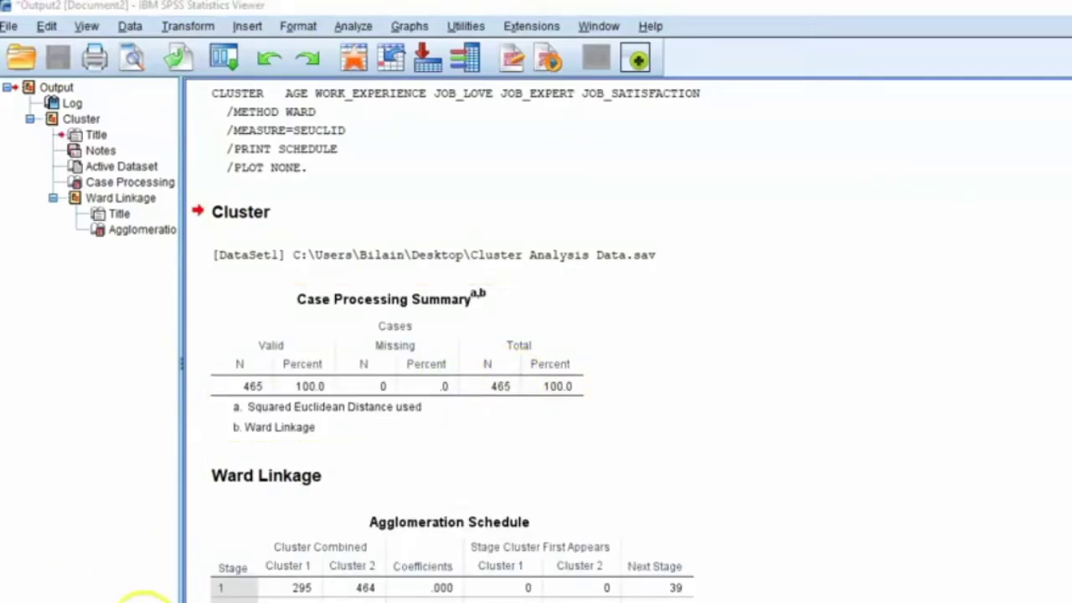
pyautogui.click(390, 329)
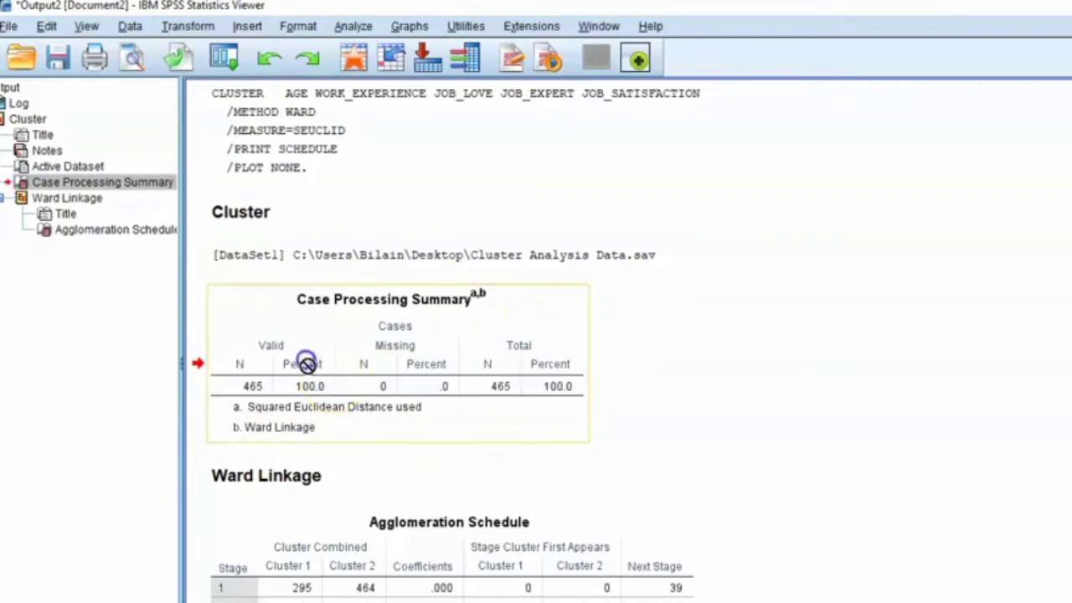
pyautogui.click(505, 546)
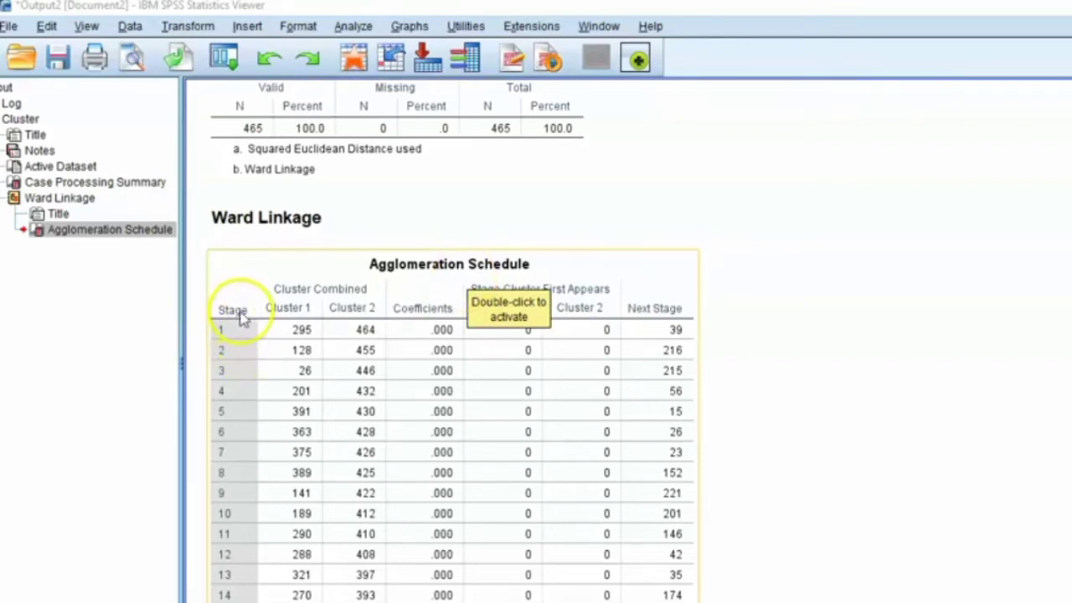
pyautogui.scroll(-4, 240, 316)
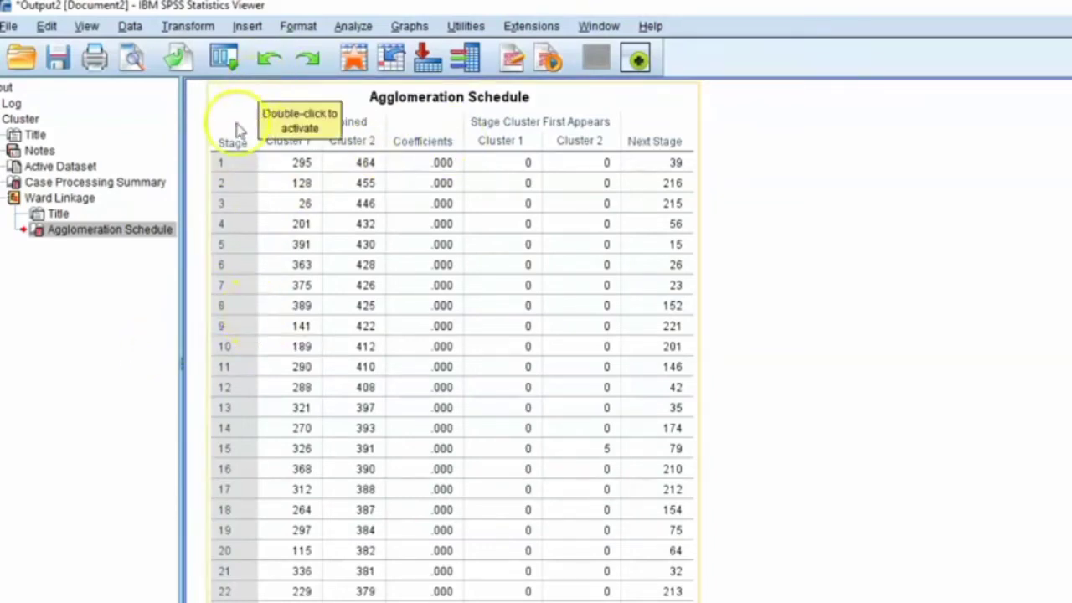
pyautogui.scroll(-20, 242, 256)
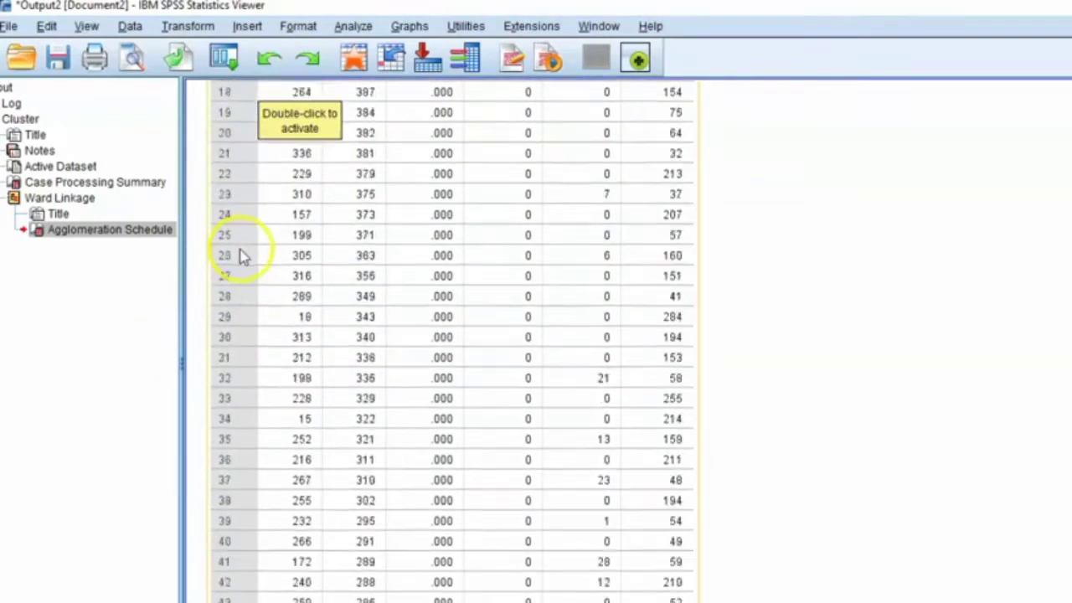
pyautogui.scroll(-20, 238, 260)
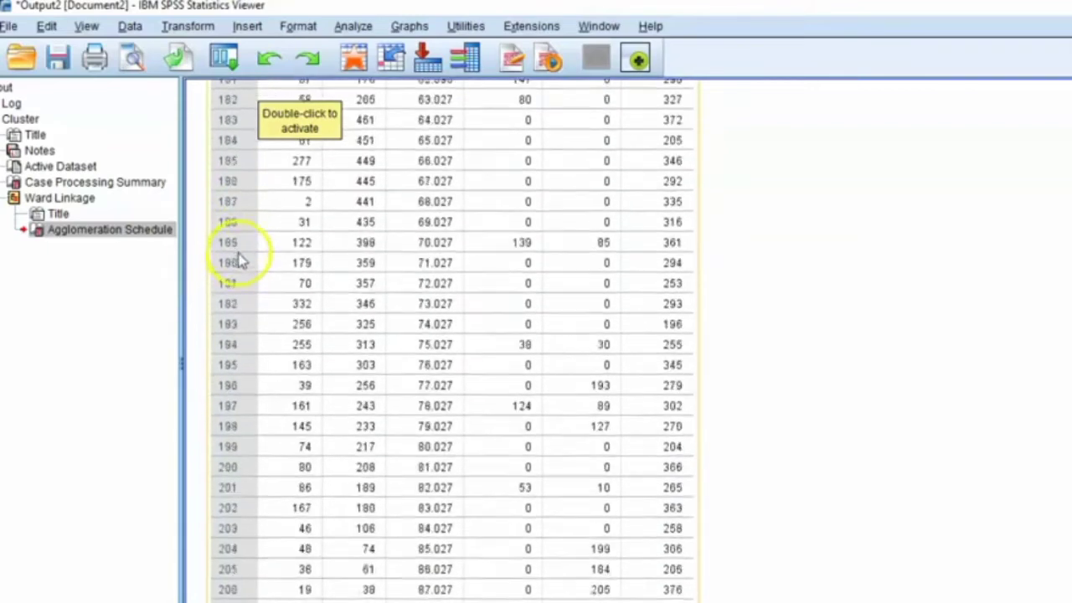
pyautogui.scroll(-20, 266, 312)
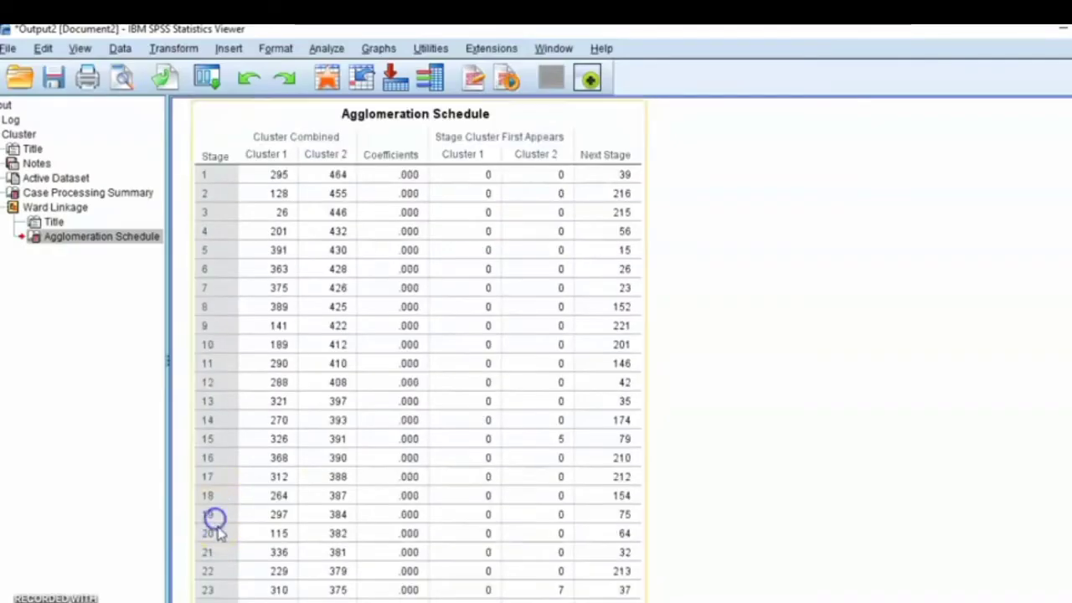
pyautogui.scroll(-20, 222, 523)
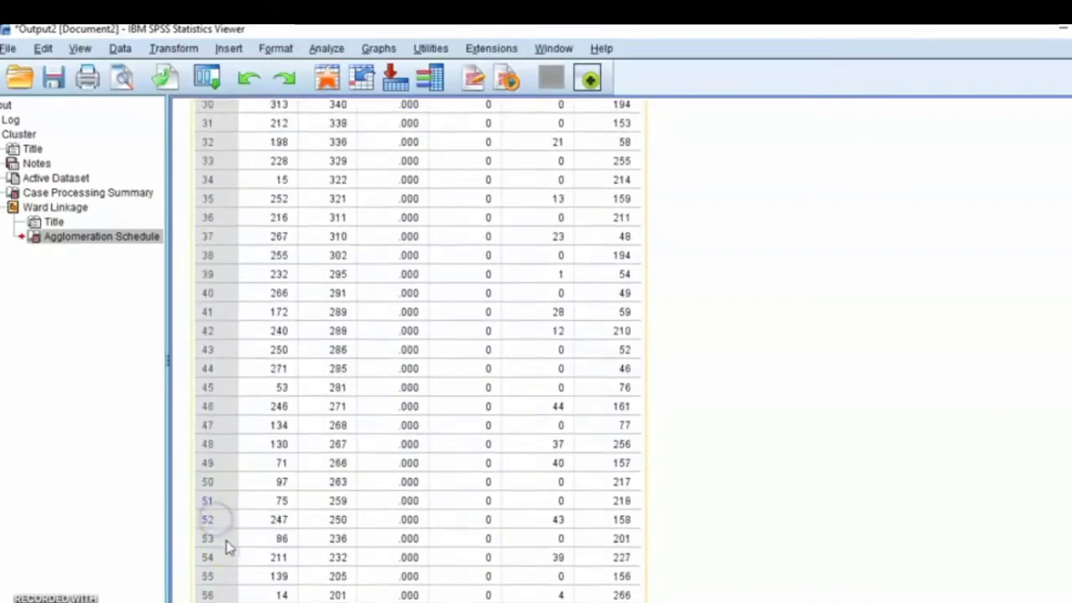
pyautogui.scroll(-20, 232, 537)
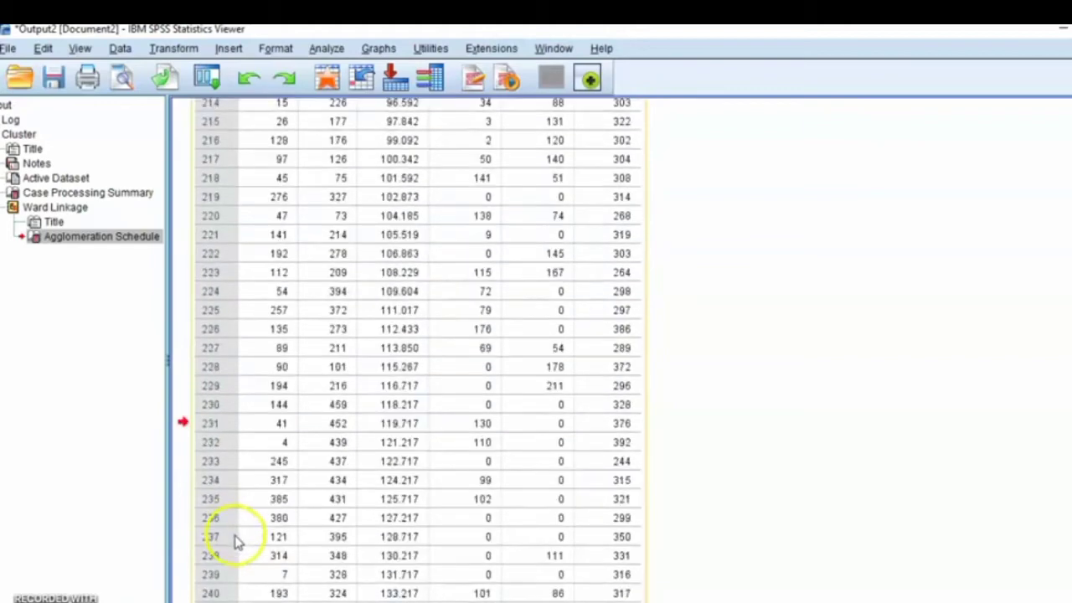
pyautogui.scroll(-20, 237, 540)
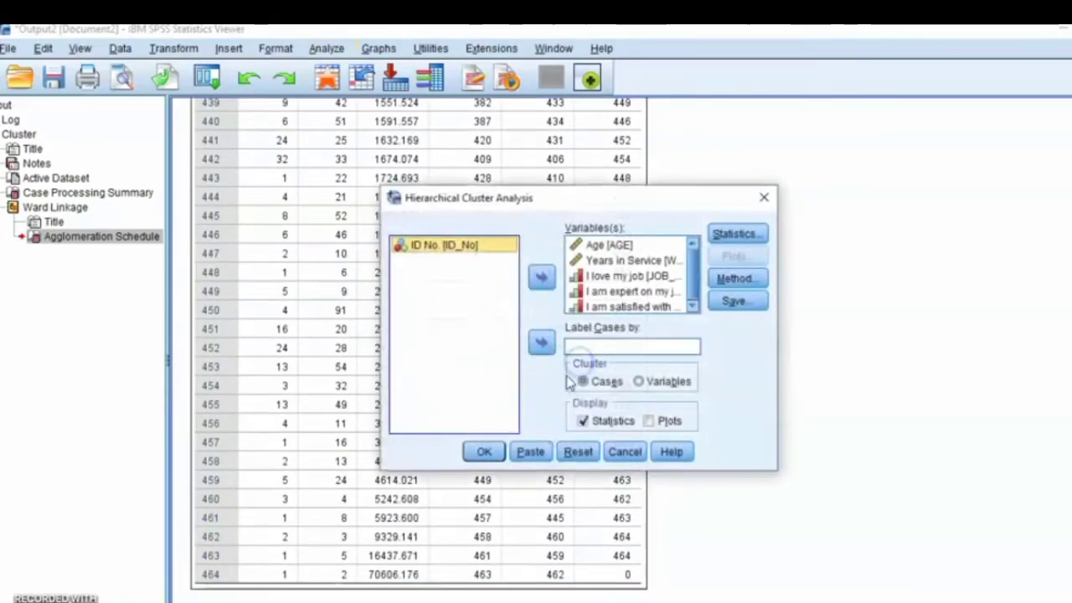
# Step: Rerun the hierarchical cluster analysis, saving cluster membership as a single solution with 4 clusters
pyautogui.click(734, 301)
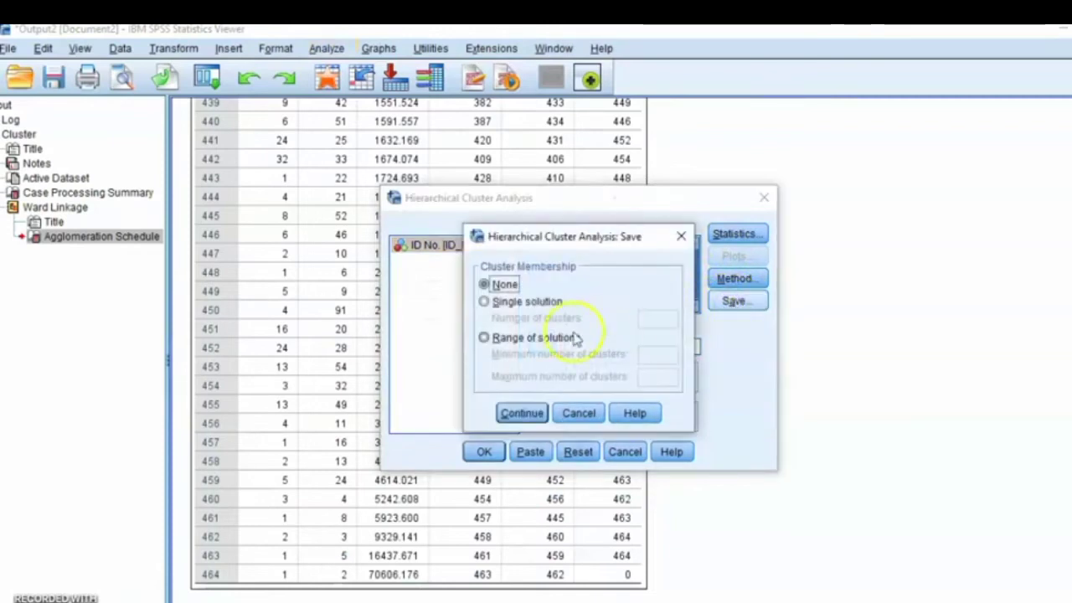
pyautogui.click(502, 307)
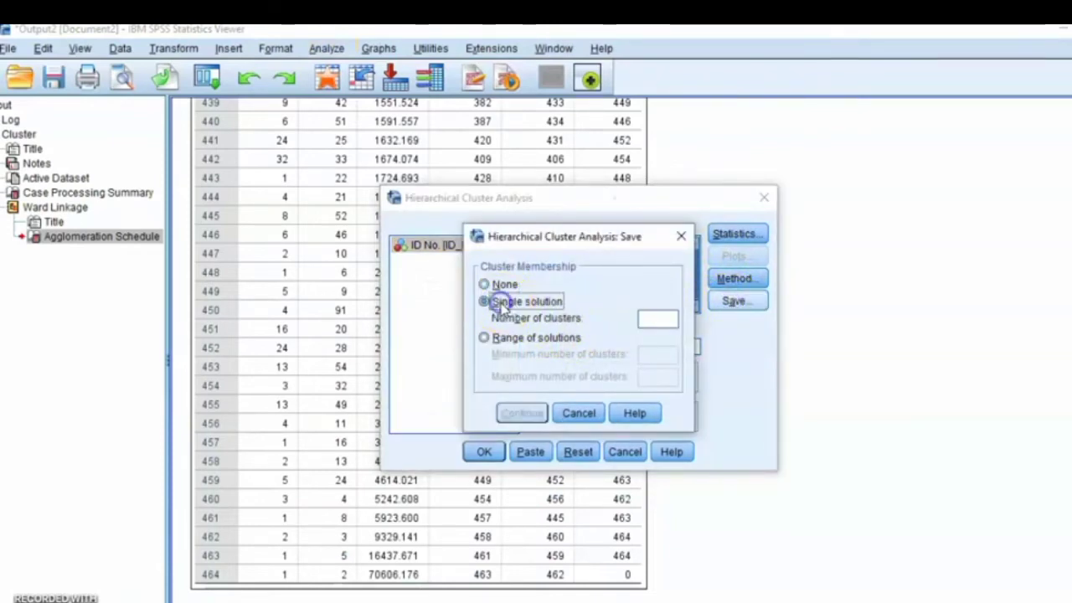
pyautogui.click(657, 322)
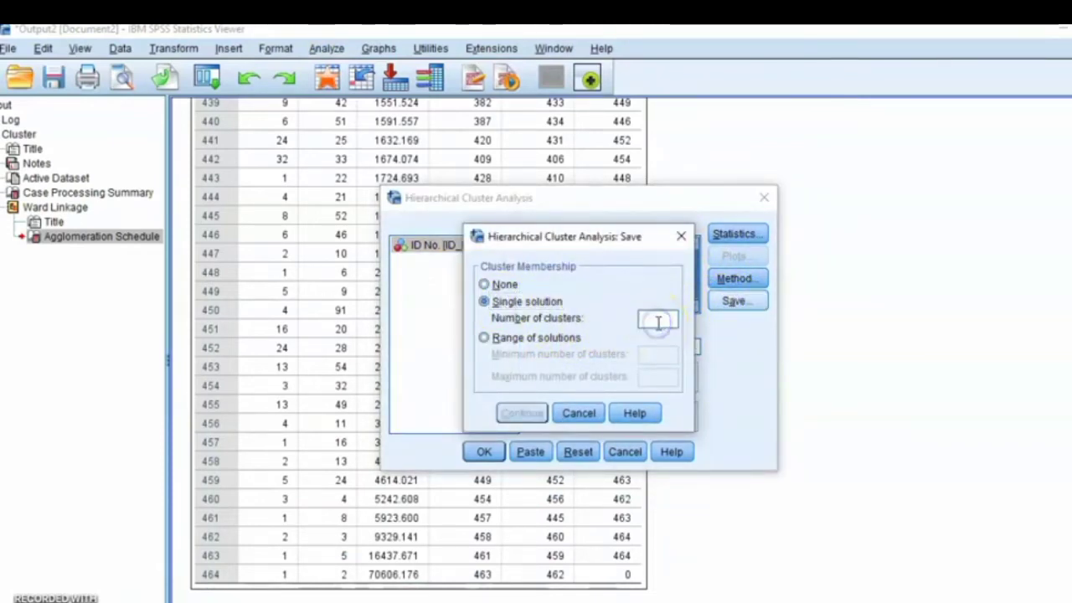
pyautogui.write('4')
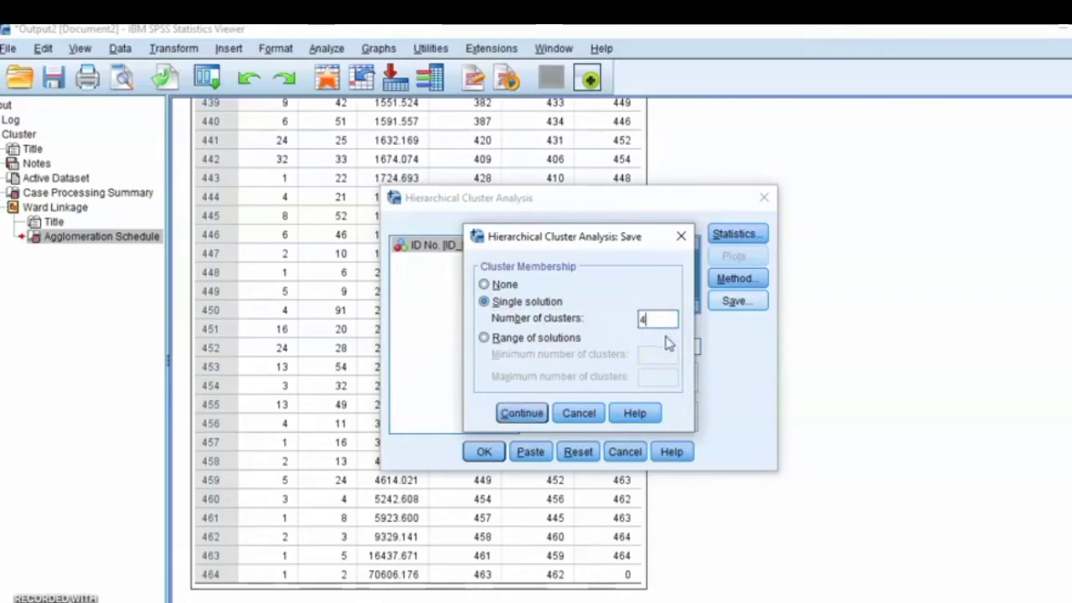
pyautogui.click(521, 413)
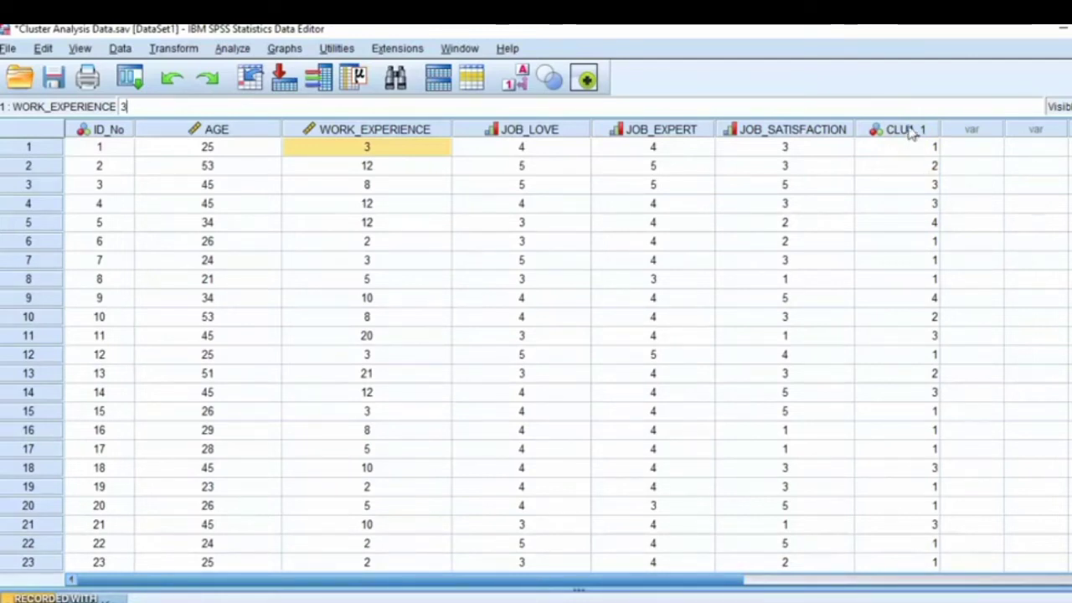
# Step: Examine the saved cluster memberships in the CLU4_1 column, comparing which cases share the same cluster number
pyautogui.click(908, 130)
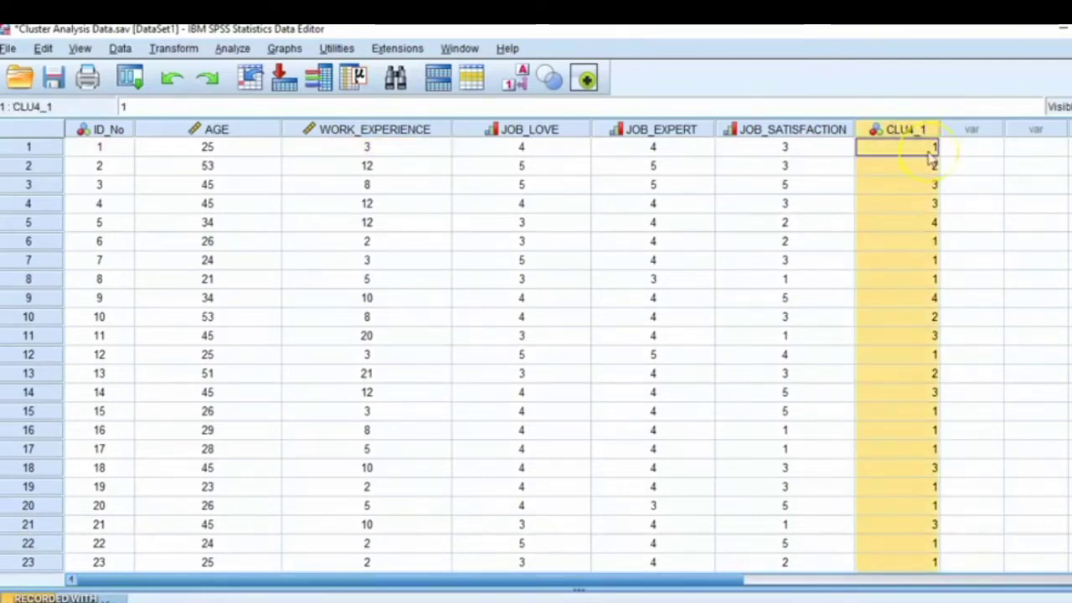
pyautogui.click(928, 148)
pyautogui.click(927, 242)
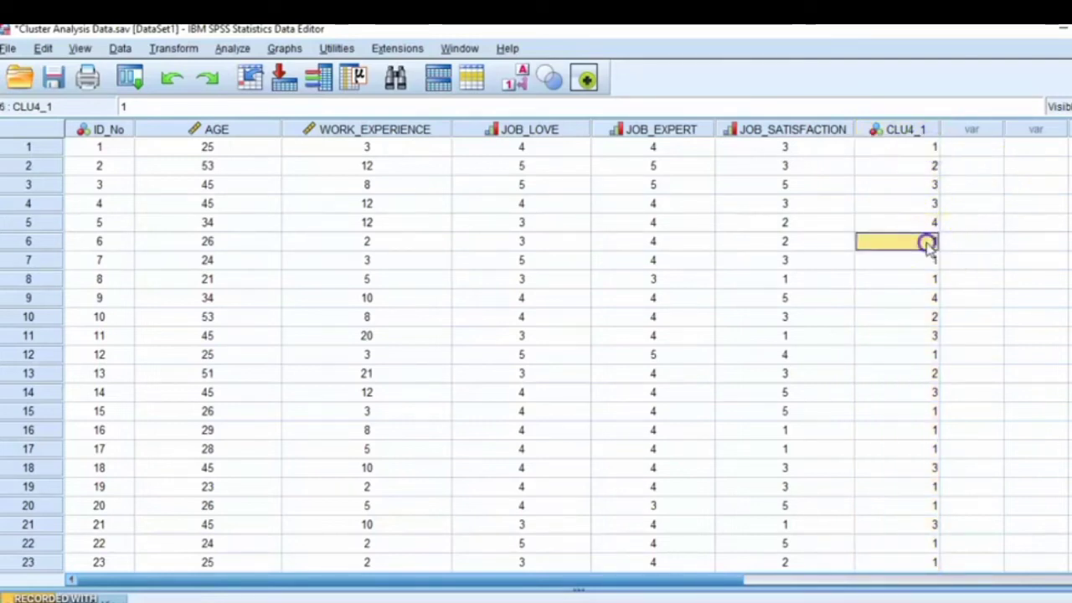
pyautogui.click(930, 262)
pyautogui.click(929, 282)
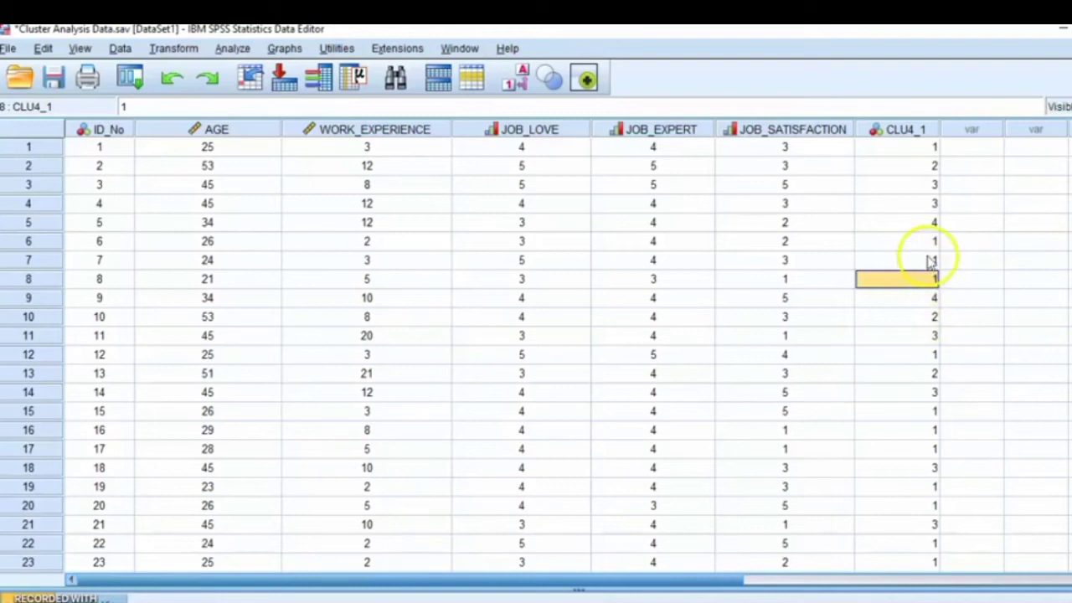
pyautogui.click(926, 166)
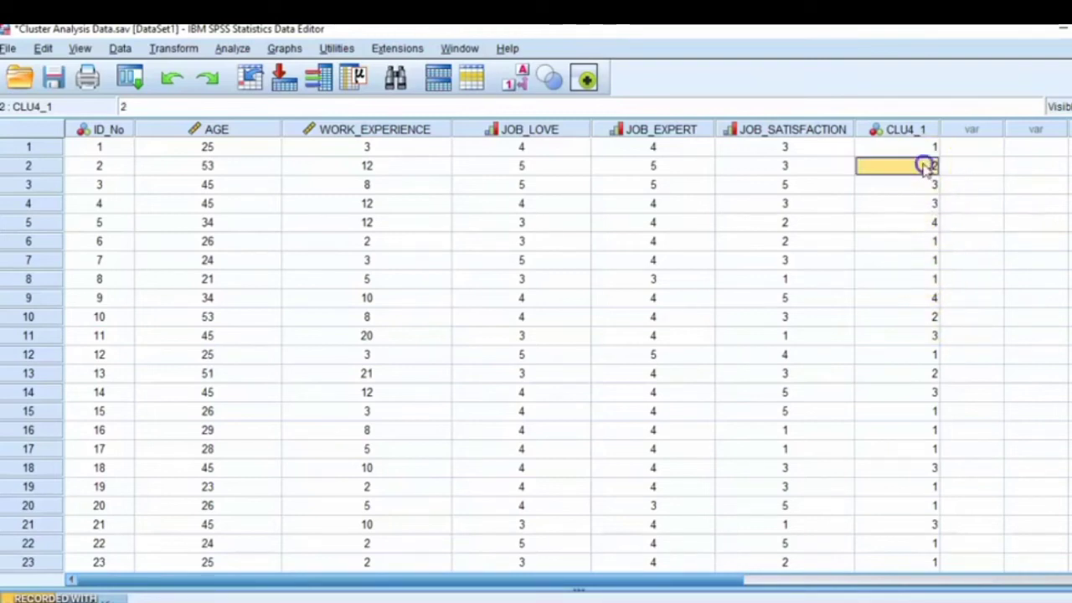
pyautogui.click(928, 318)
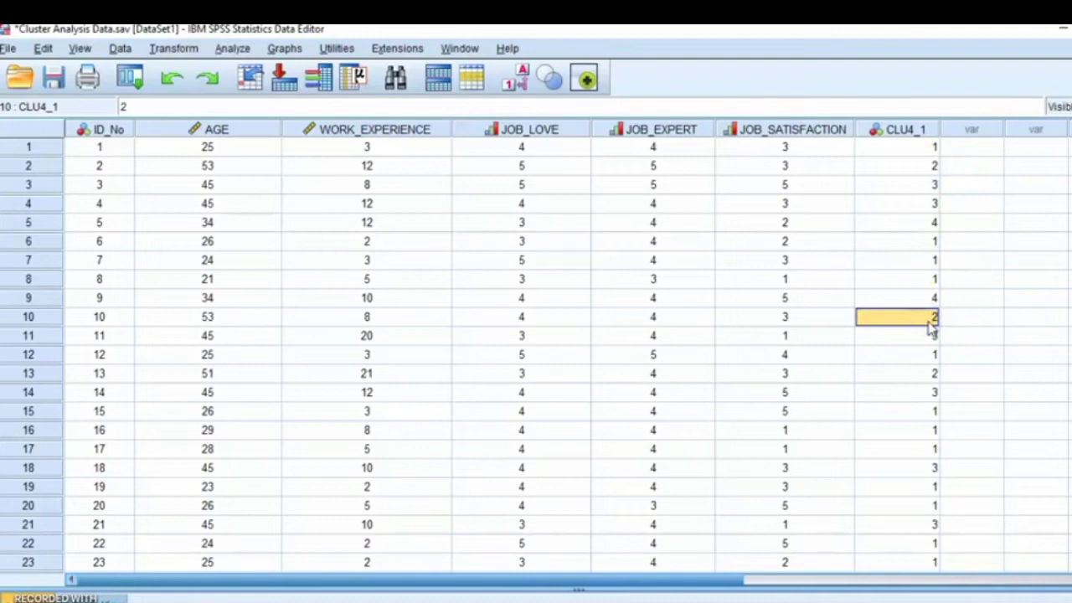
pyautogui.click(931, 374)
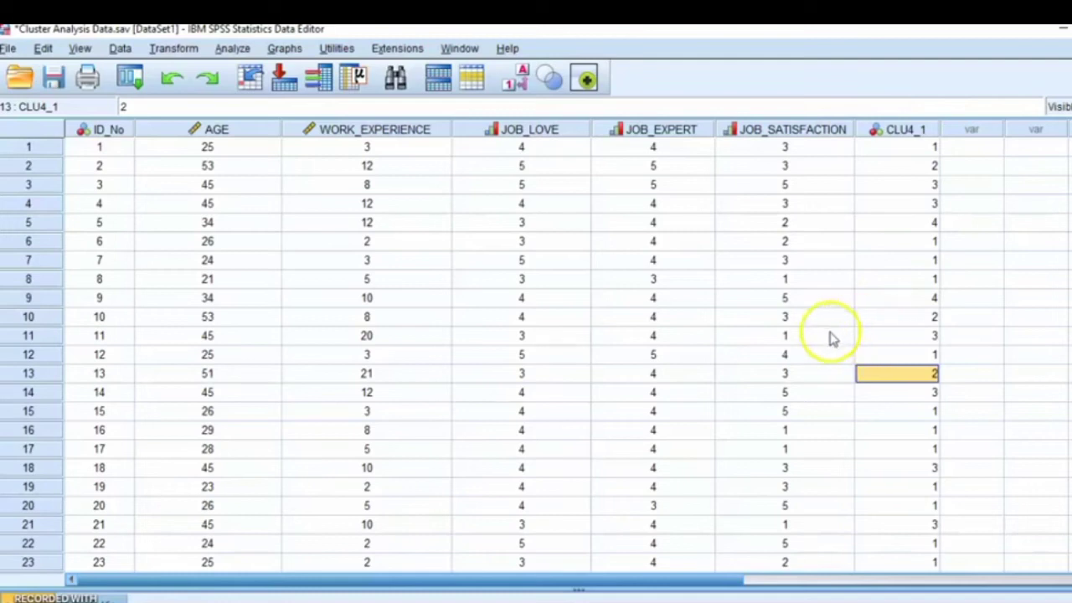
pyautogui.click(894, 129)
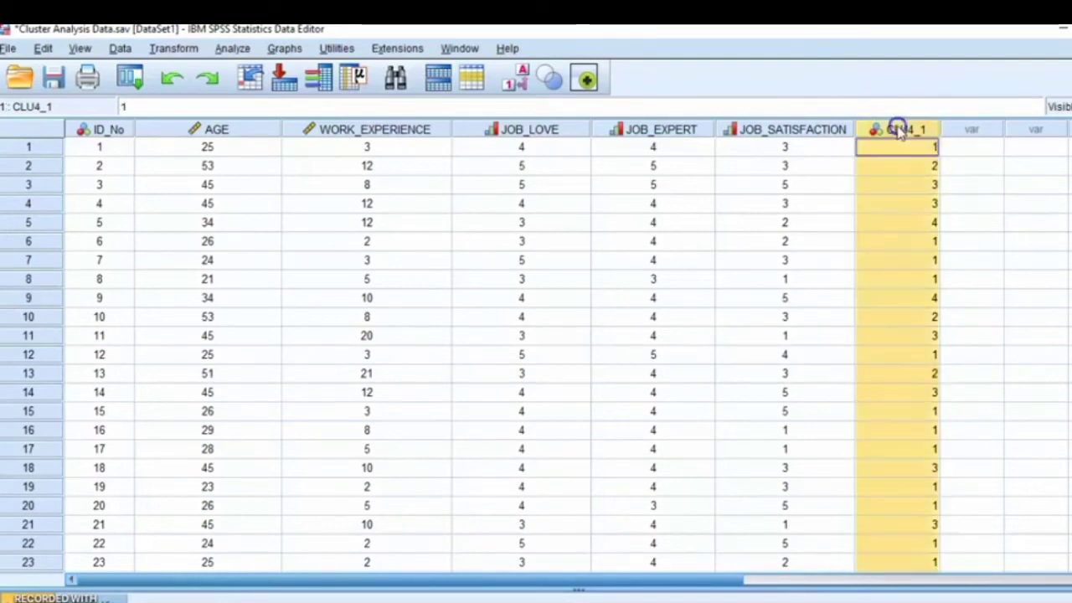
pyautogui.click(894, 166)
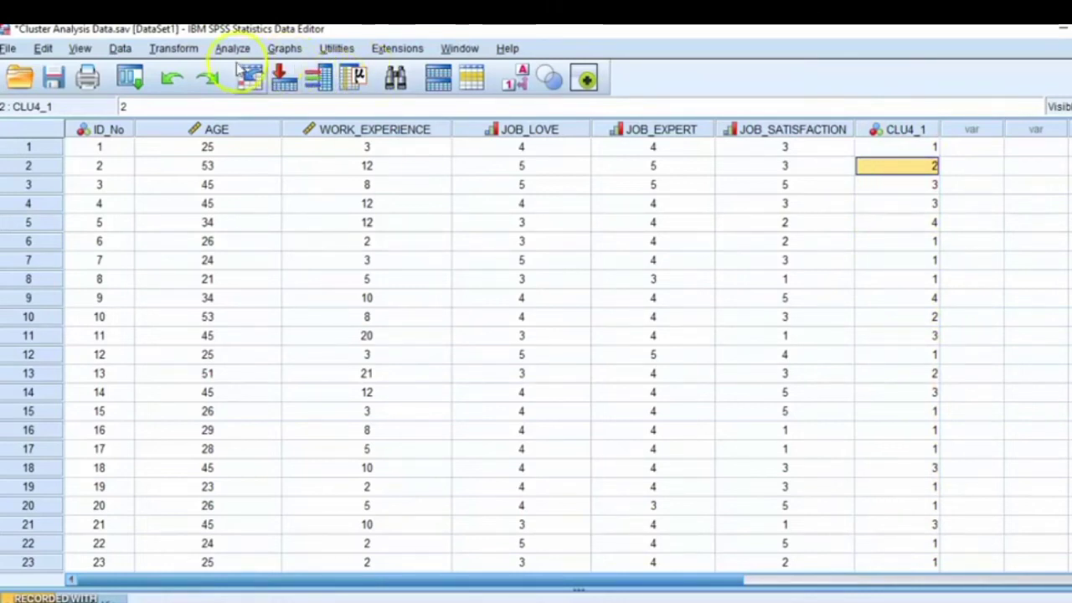
pyautogui.click(910, 147)
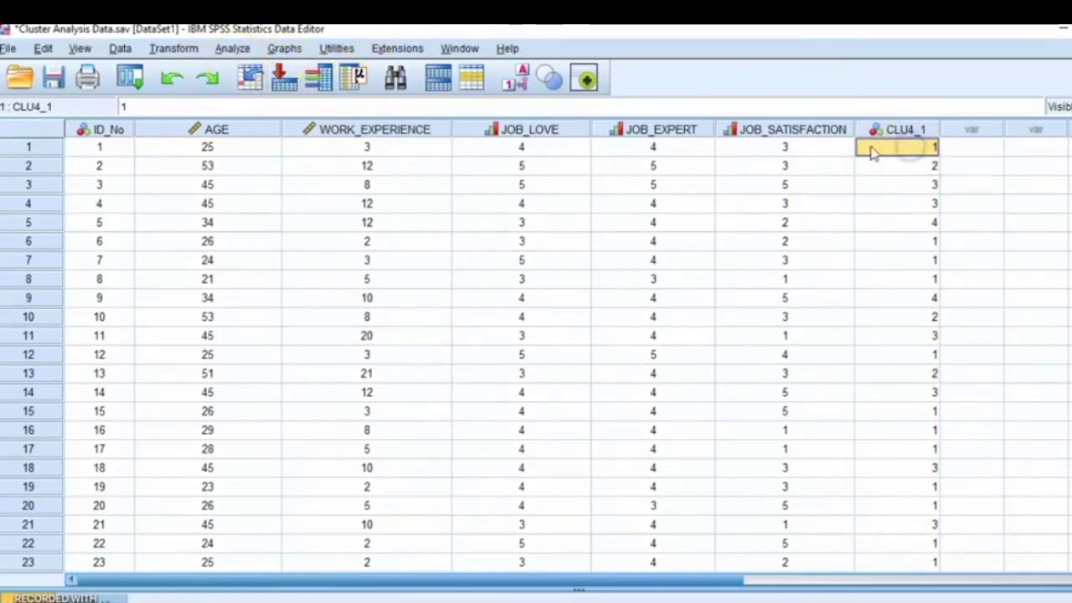
# Step: Run a frequency table on the saved Ward Method cluster membership variable and examine the number and percentage of cases in each cluster
pyautogui.click(234, 49)
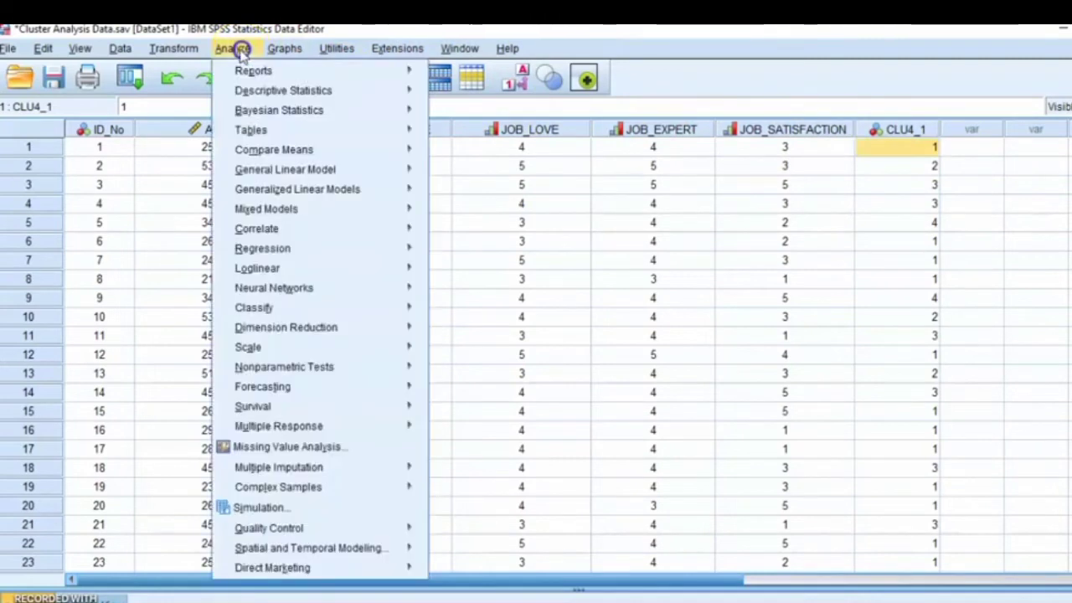
pyautogui.moveTo(268, 90)
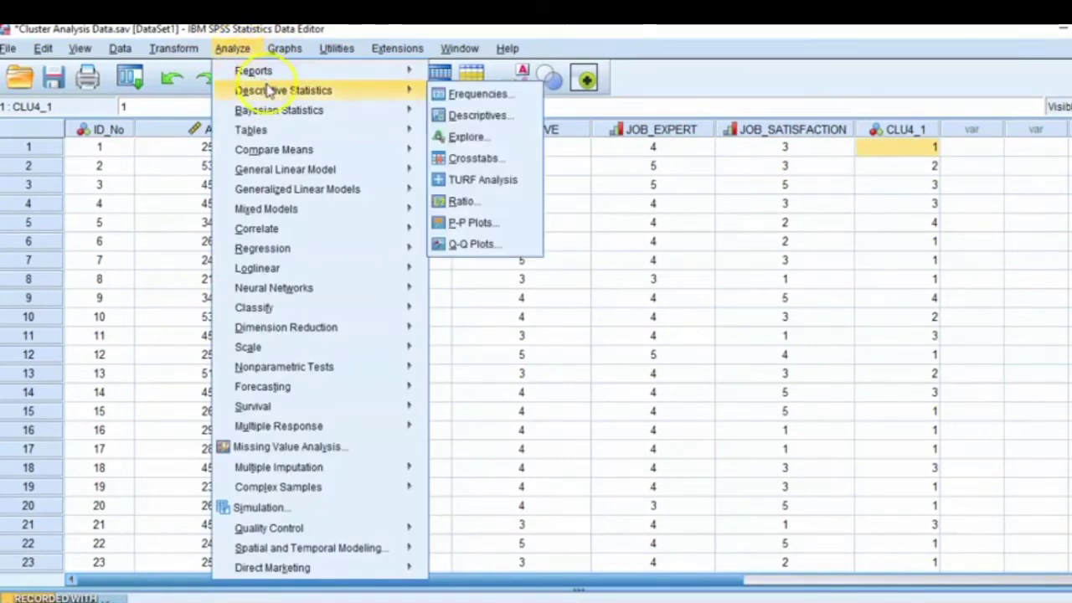
pyautogui.click(469, 93)
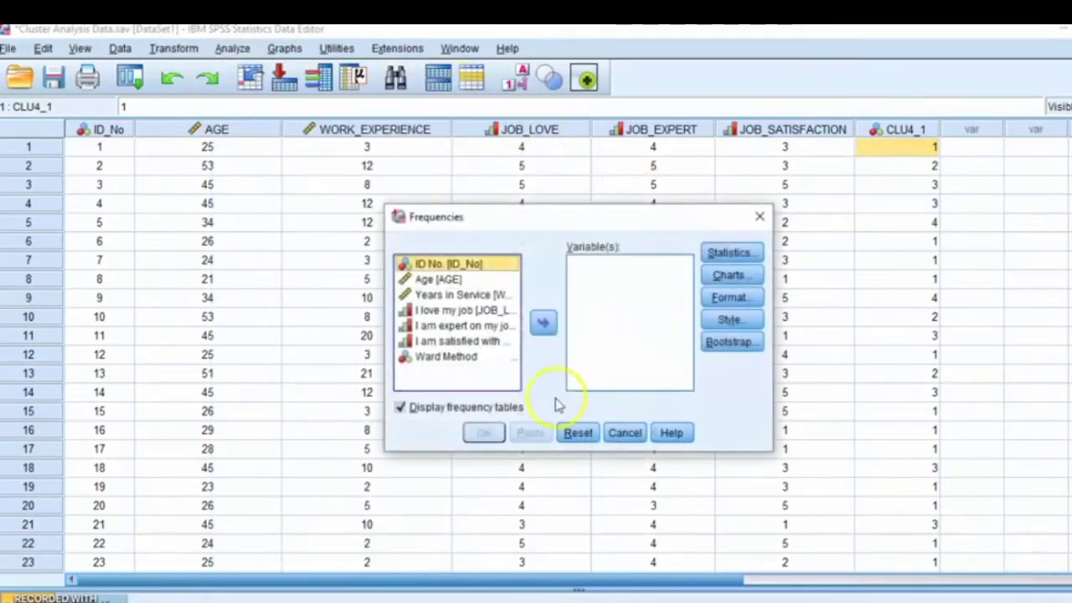
pyautogui.click(444, 360)
pyautogui.click(545, 324)
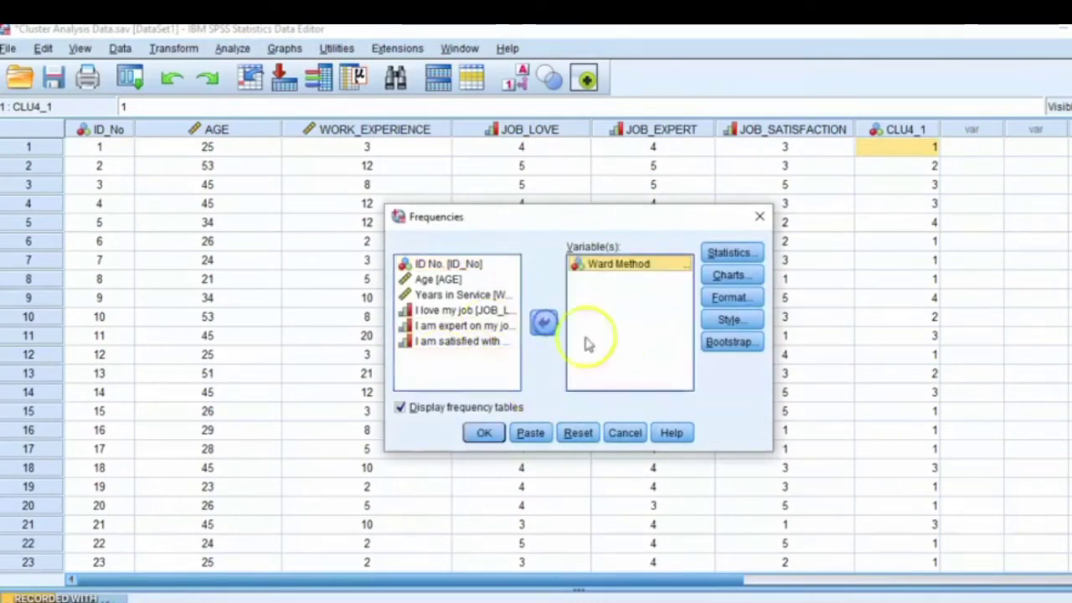
pyautogui.click(483, 434)
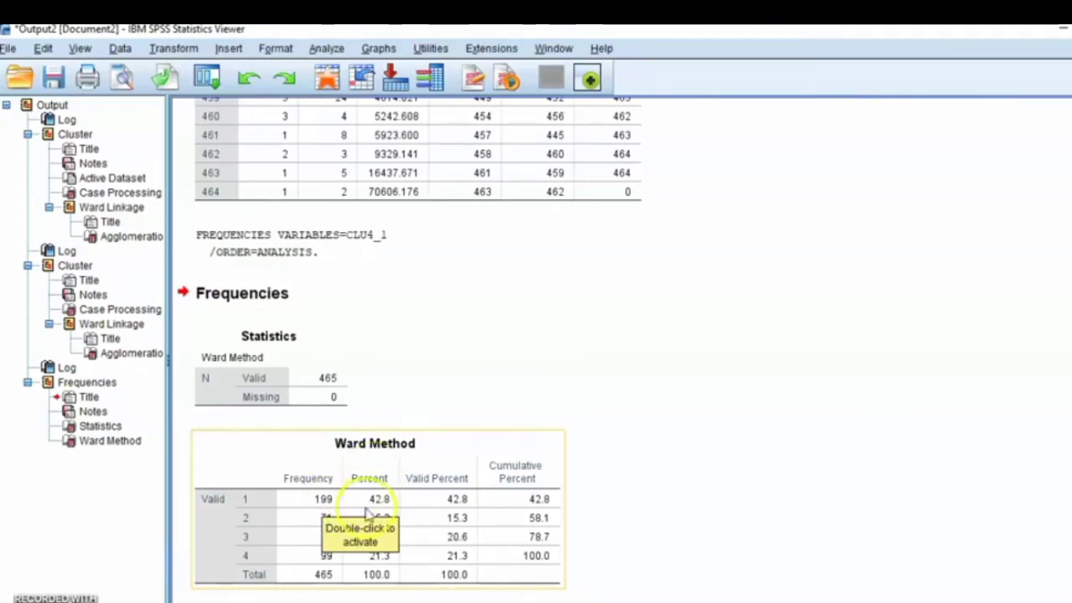
pyautogui.click(379, 565)
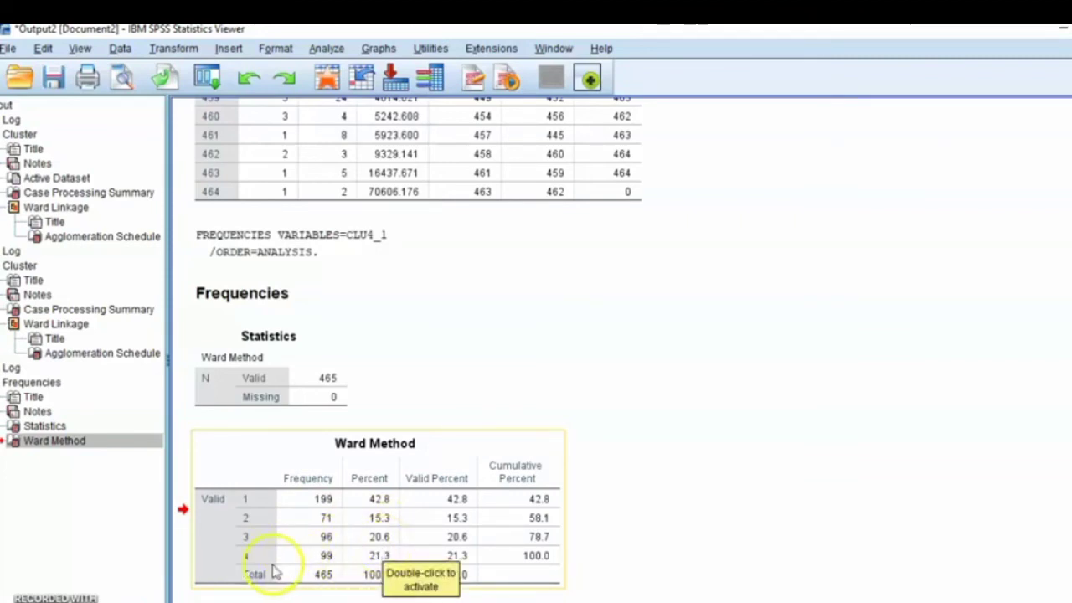
pyautogui.moveTo(466, 574); pyautogui.dragTo(1071, 307)
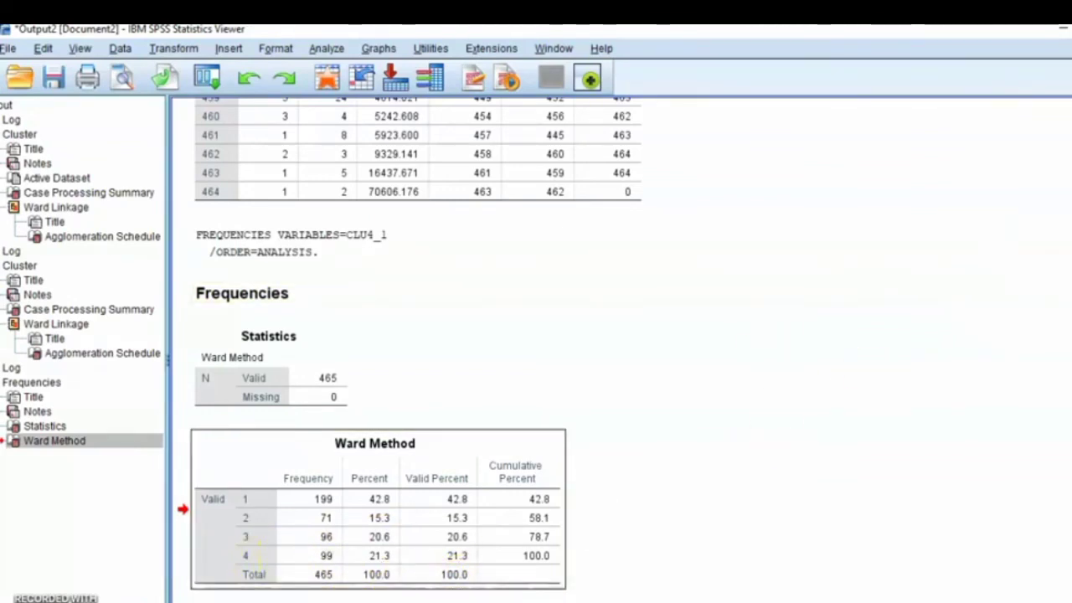